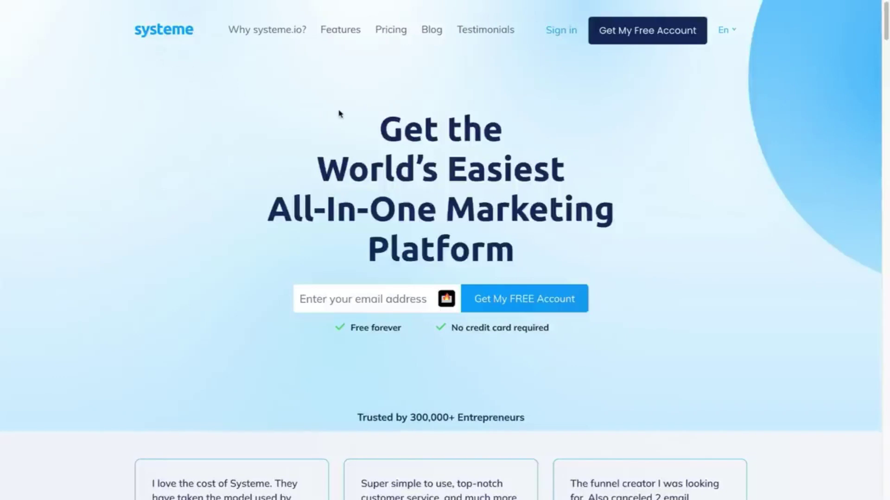
- Review the systeme.io pricing plans page
click(598, 142)
click(392, 33)
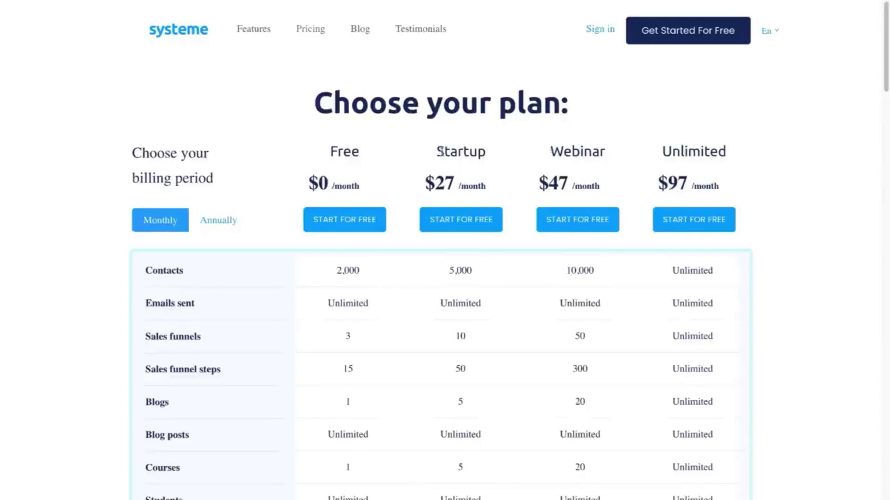
scroll(404, 143, down, 2)
scroll(404, 147, down, 4)
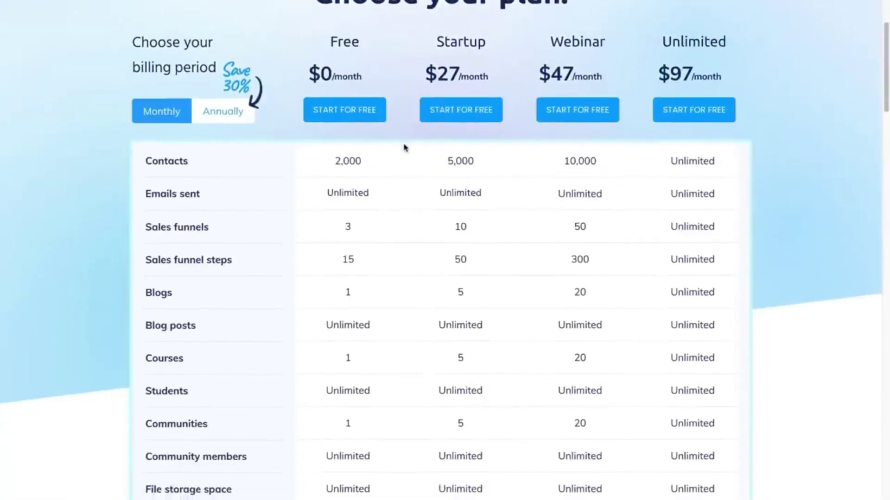
scroll(406, 148, down, 6)
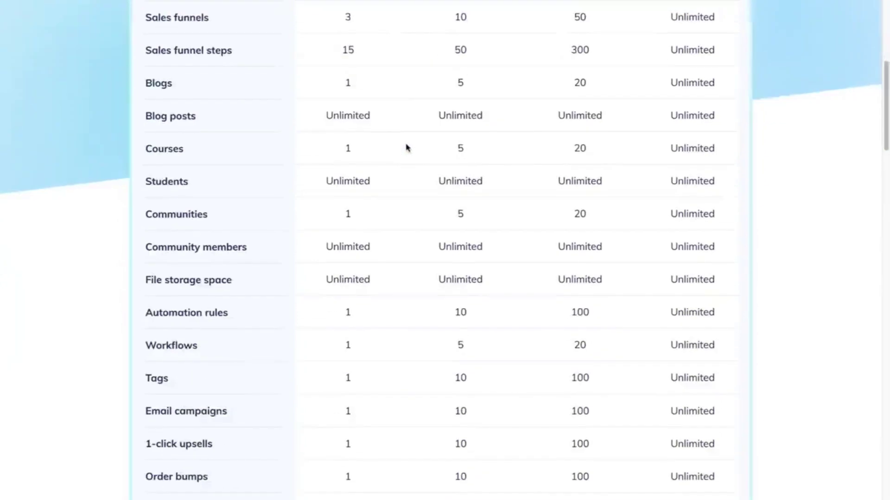
scroll(408, 147, up, 12)
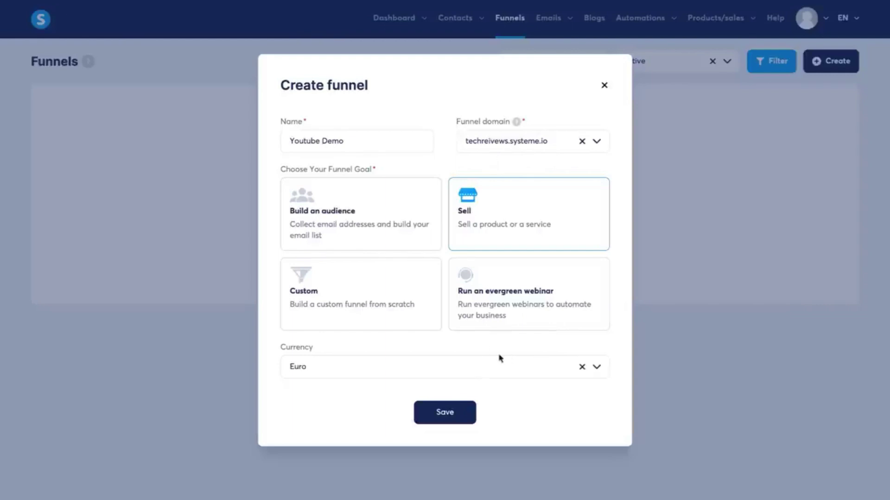
- Save the Youtube Demo funnel, then add a Squeeze page step named Test to it
click(458, 418)
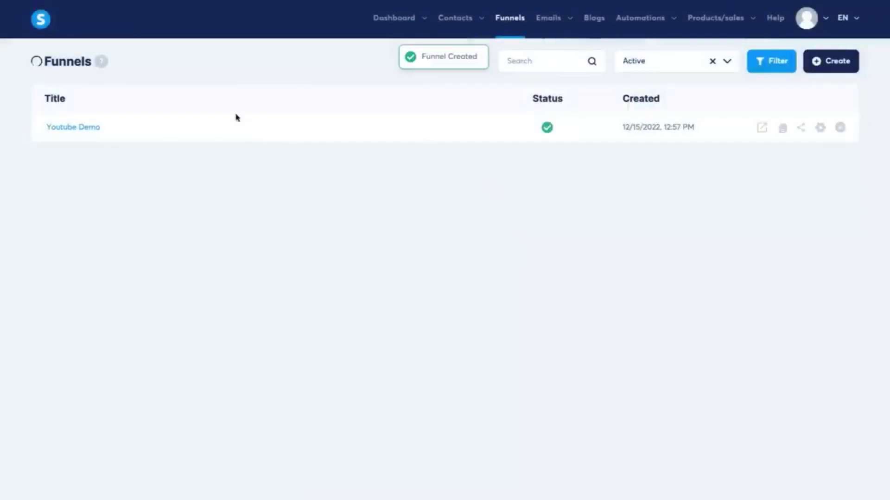
click(91, 127)
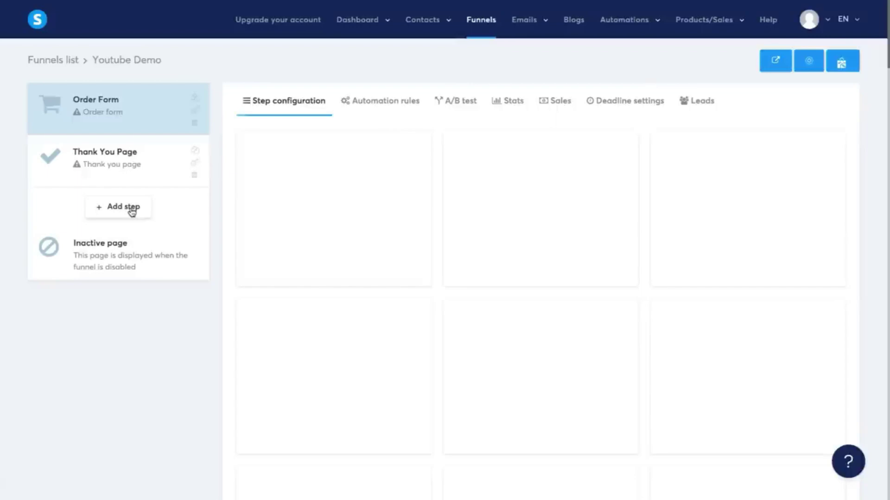
click(131, 210)
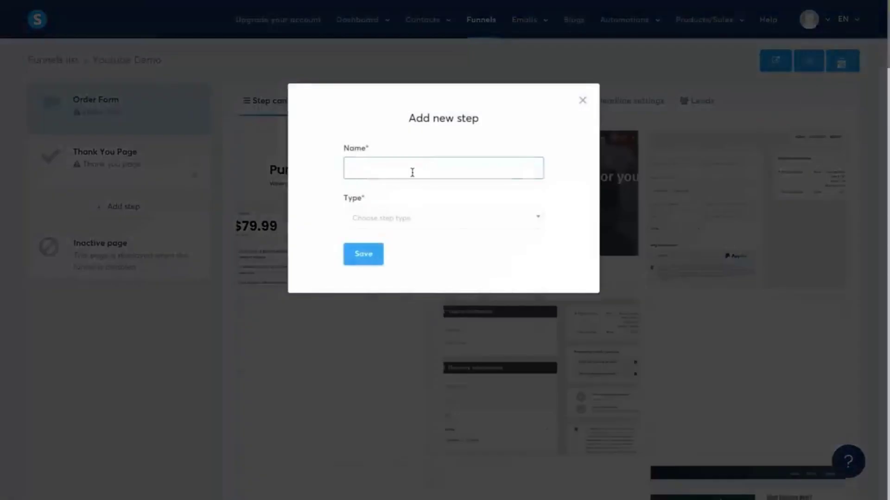
click(412, 173)
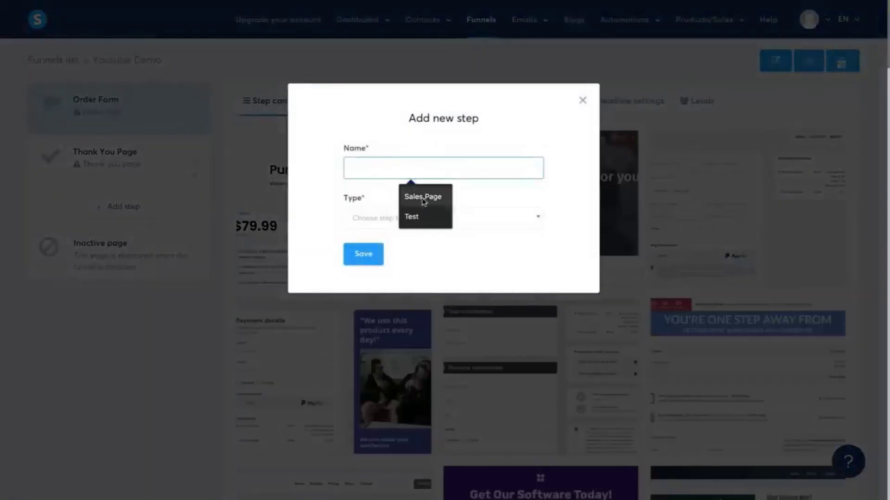
click(433, 218)
click(499, 222)
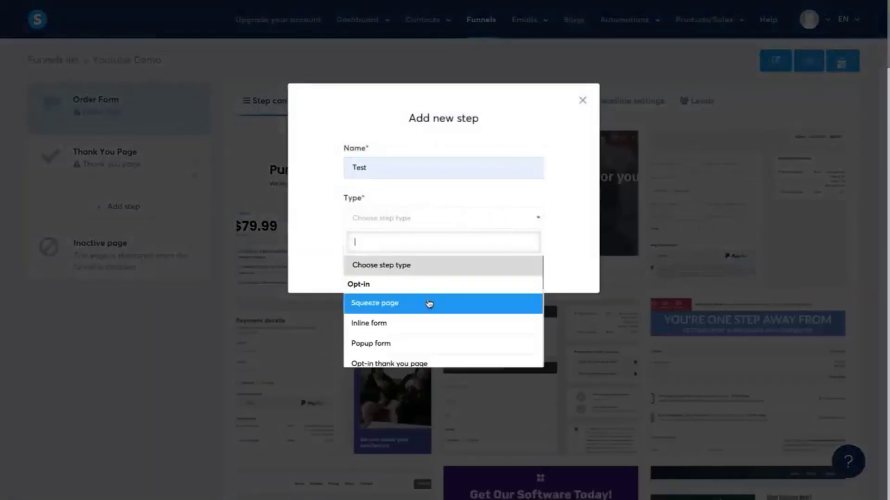
click(430, 304)
click(367, 258)
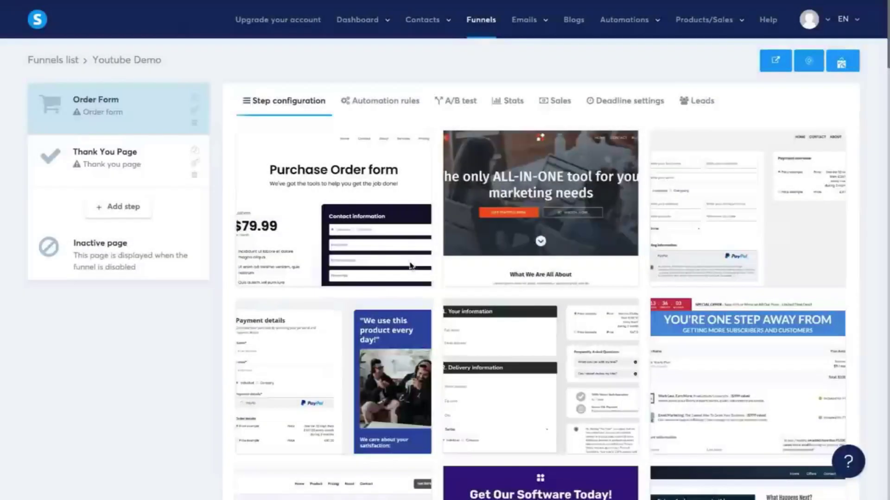
- Move Test to the top of the funnel and locate the 'Simply the Best Way to Create Landing Pages' template
drag(57, 215, 76, 113)
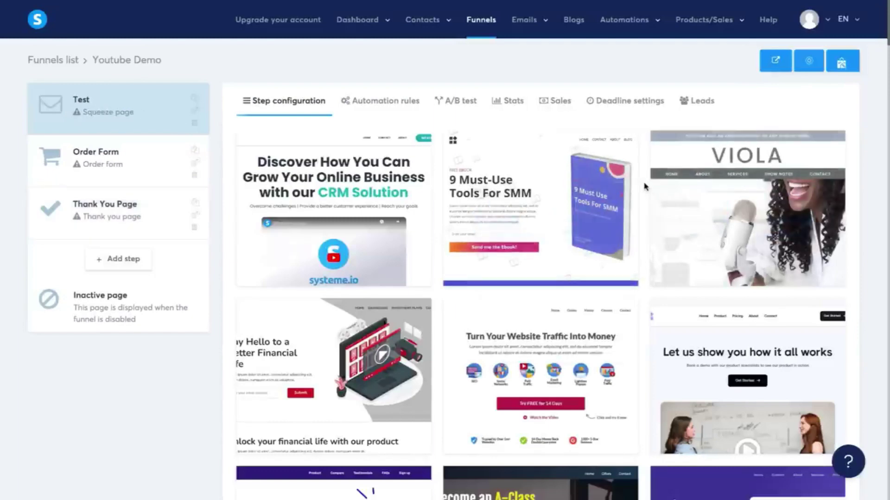
scroll(644, 187, down, 10)
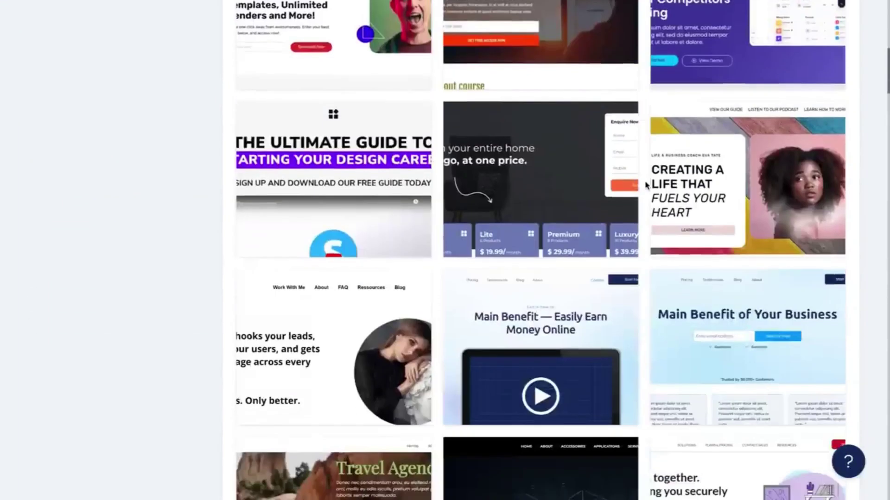
scroll(646, 186, down, 10)
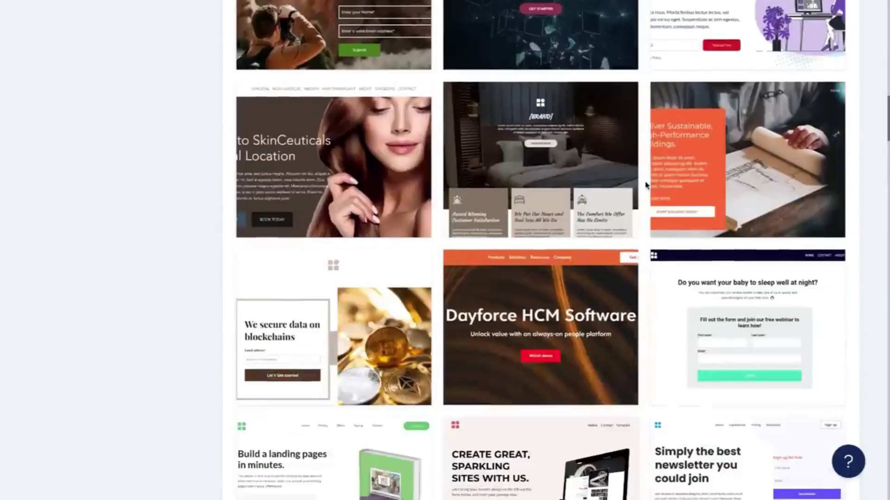
scroll(646, 185, down, 4)
scroll(646, 185, down, 10)
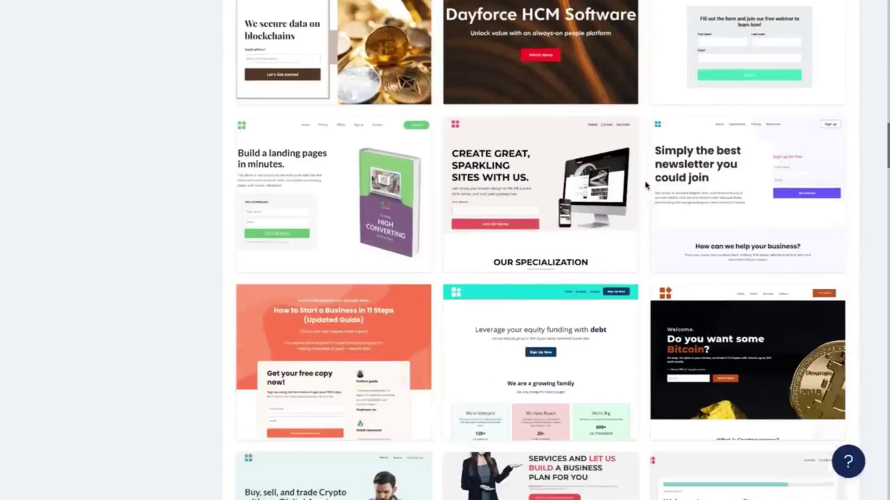
scroll(646, 185, down, 10)
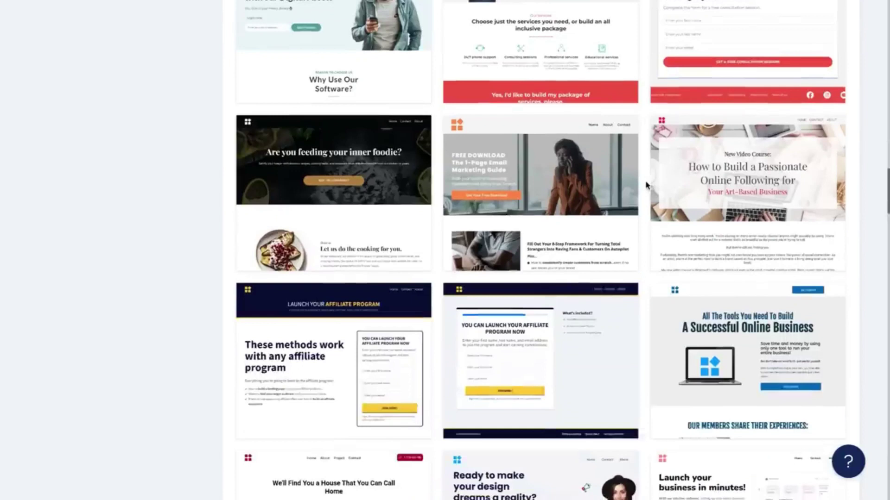
scroll(647, 186, down, 14)
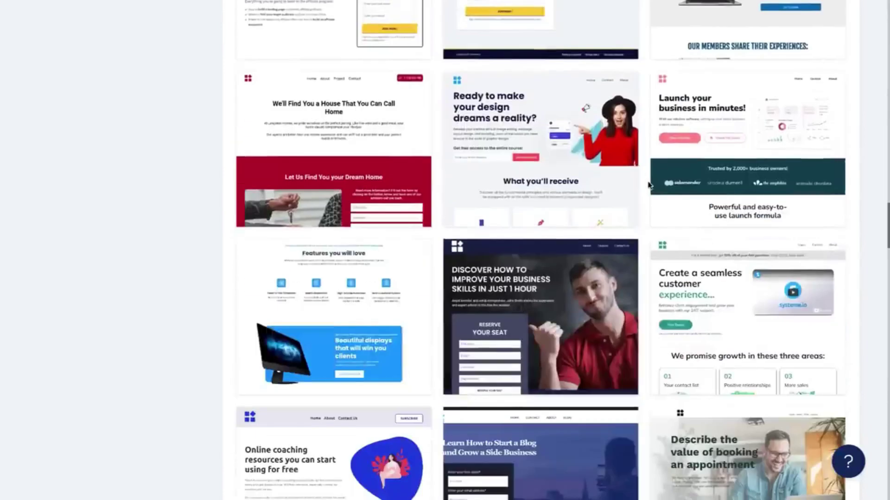
scroll(649, 185, down, 6)
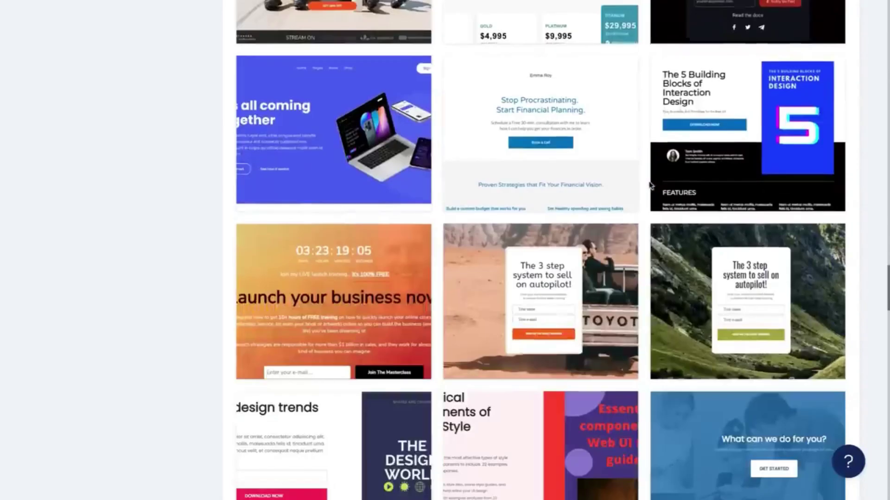
scroll(649, 185, down, 10)
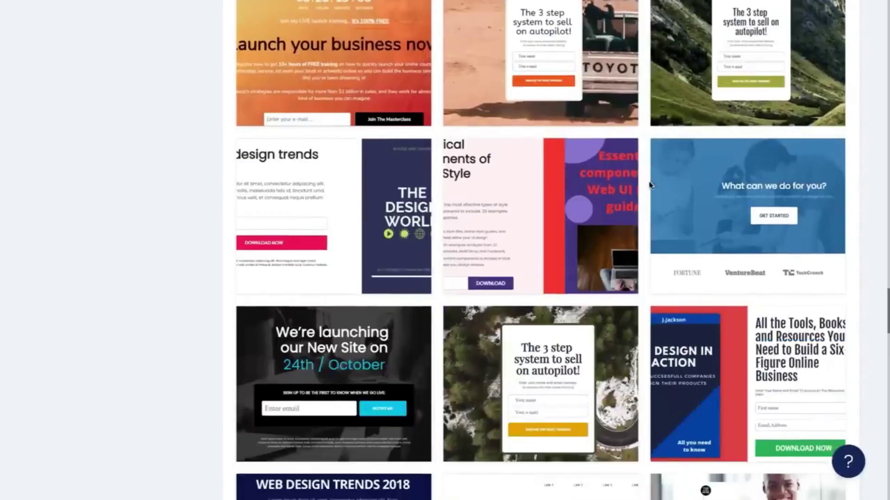
scroll(649, 185, down, 17)
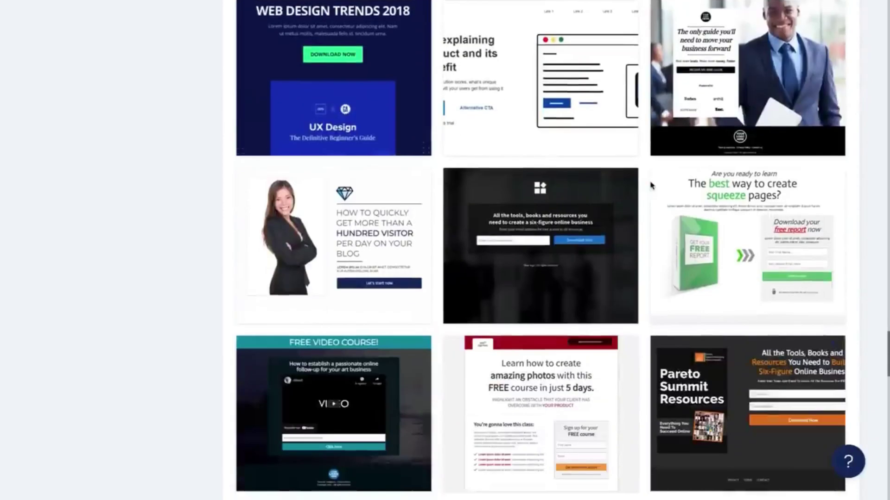
scroll(652, 185, down, 1)
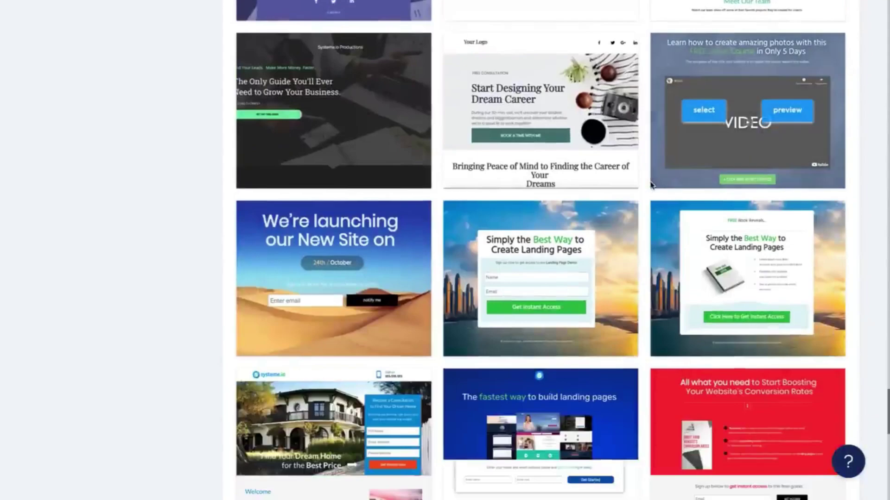
scroll(646, 185, down, 2)
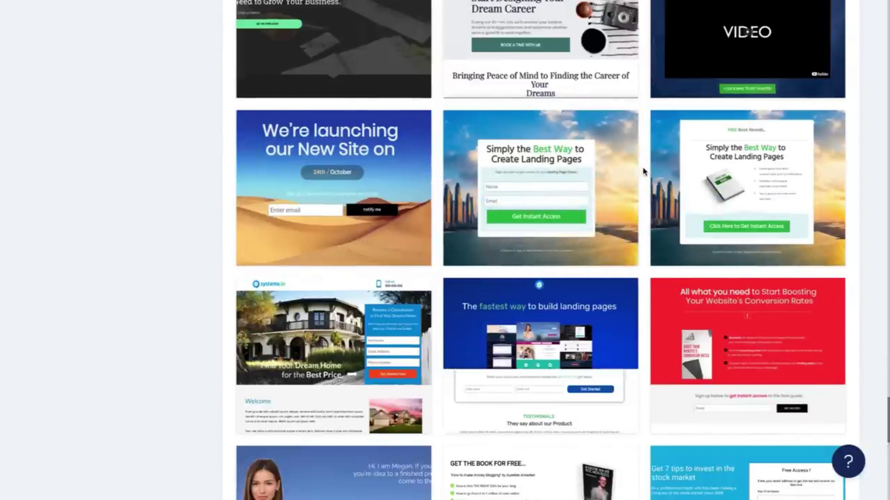
mouse_move(619, 142)
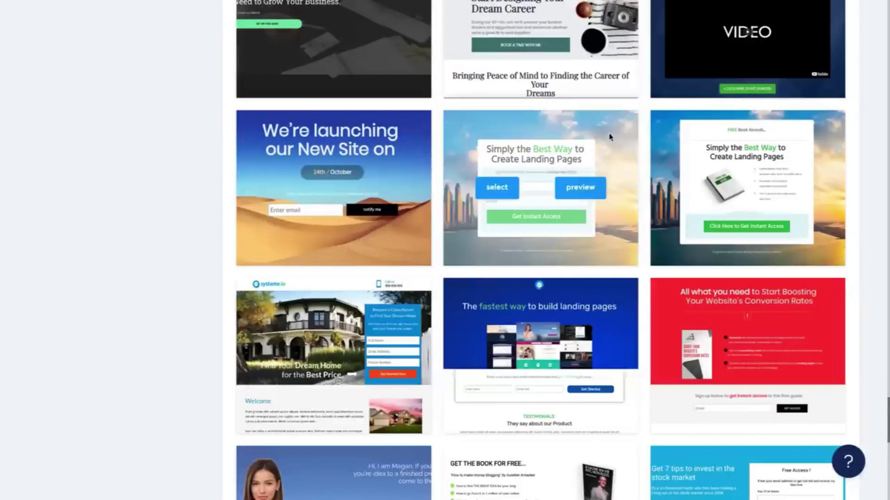
- Apply the 'Simply the Best Way' template and rearrange its text, keeping the headline on top
click(519, 186)
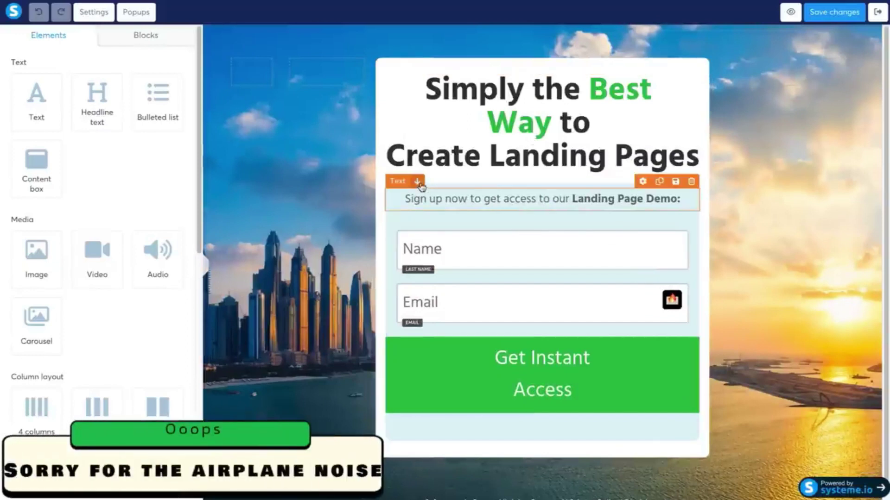
click(419, 186)
click(503, 218)
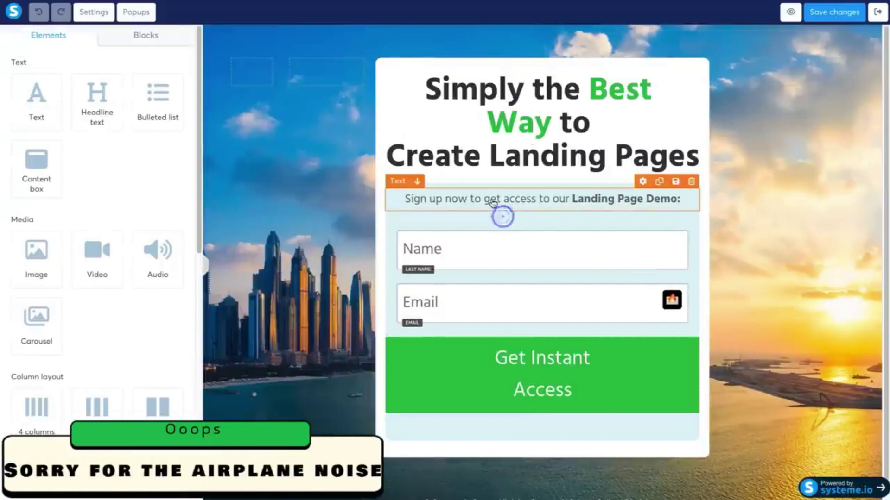
drag(524, 203, 478, 200)
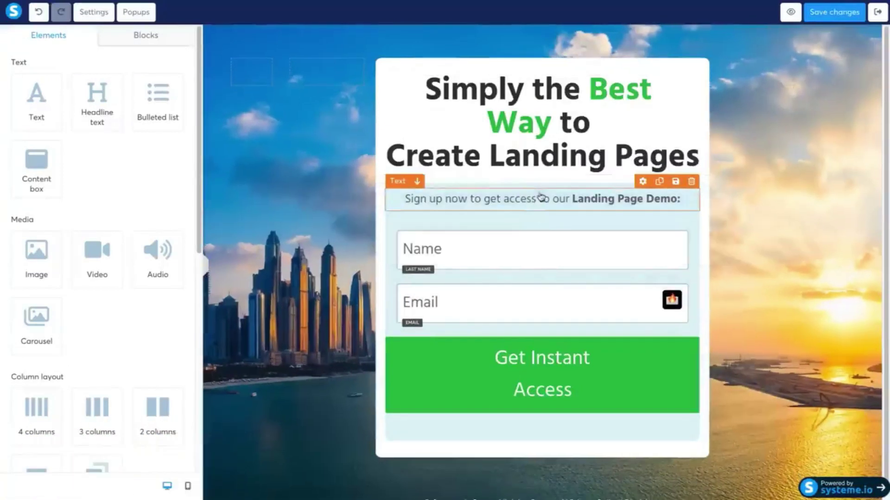
drag(488, 127, 544, 268)
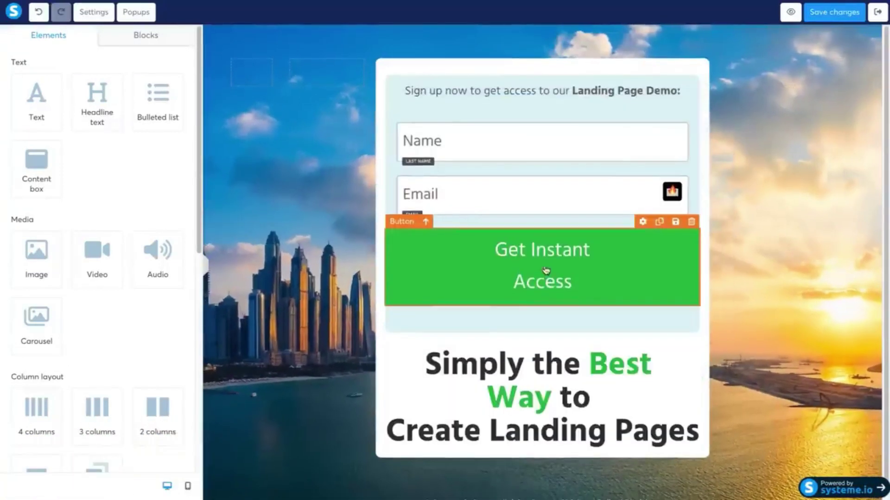
drag(564, 387, 562, 90)
click(622, 194)
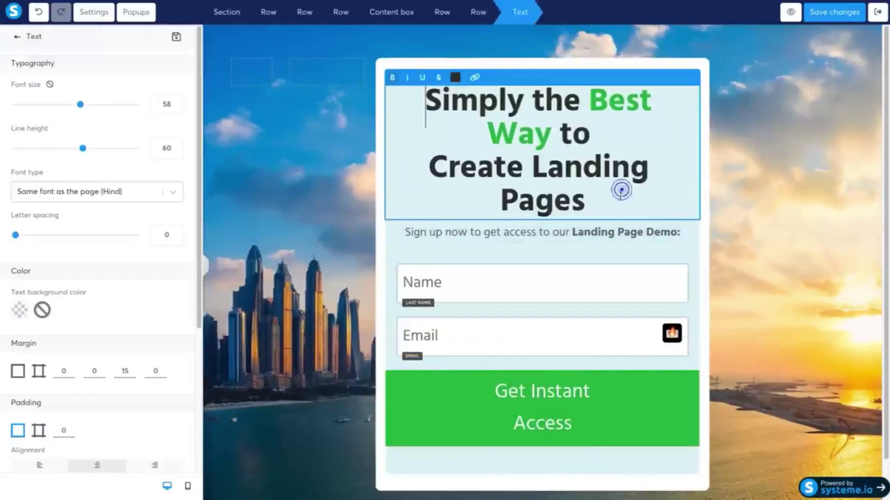
drag(626, 205, 431, 106)
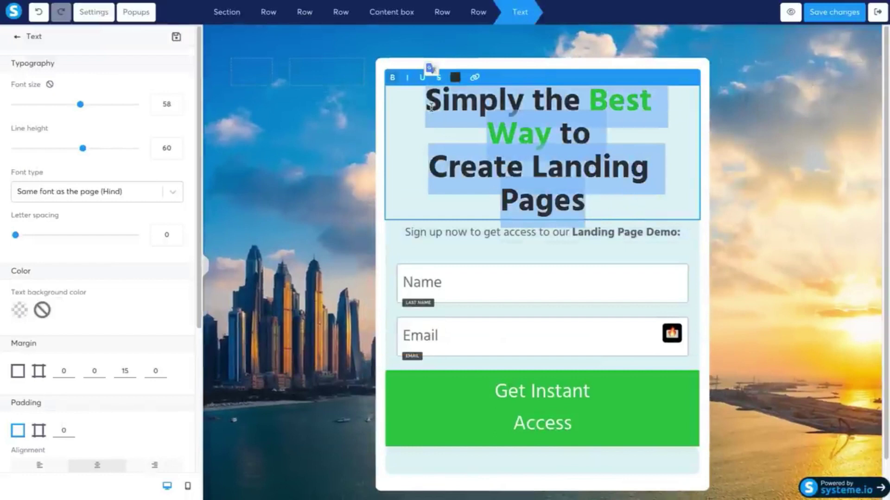
text(Youtube)
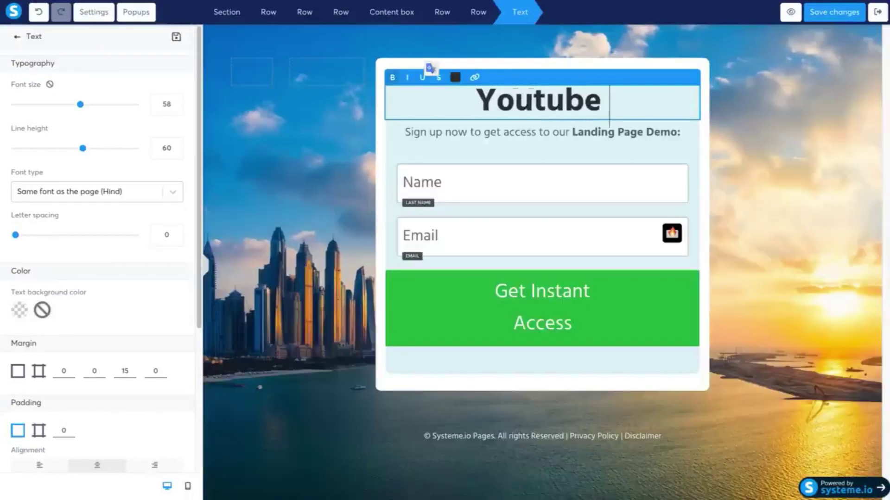
text( Demo Video)
click(459, 145)
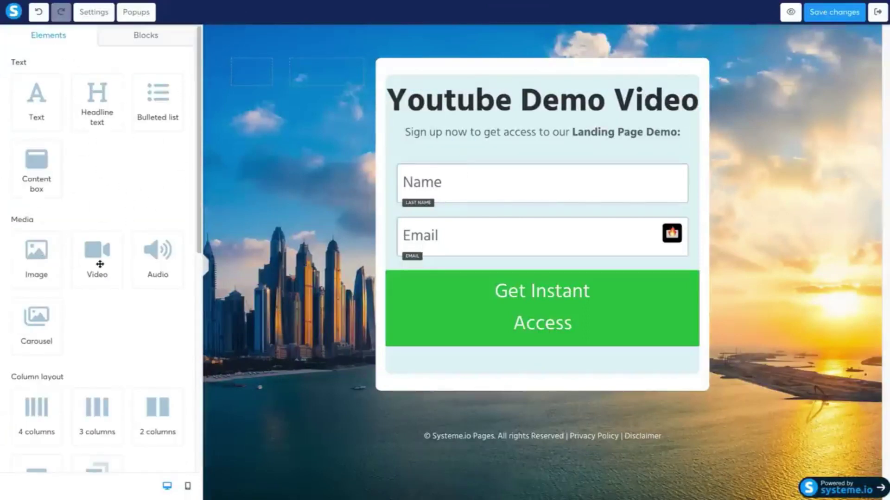
scroll(134, 301, down, 4)
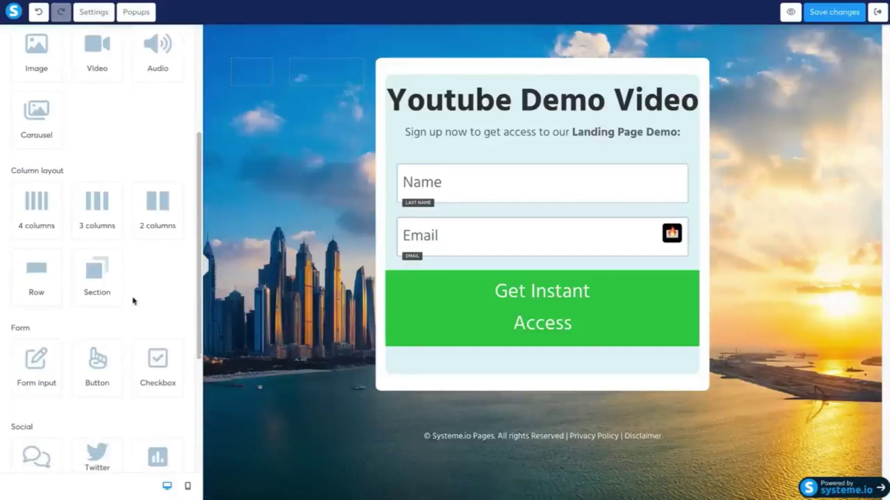
scroll(139, 283, down, 3)
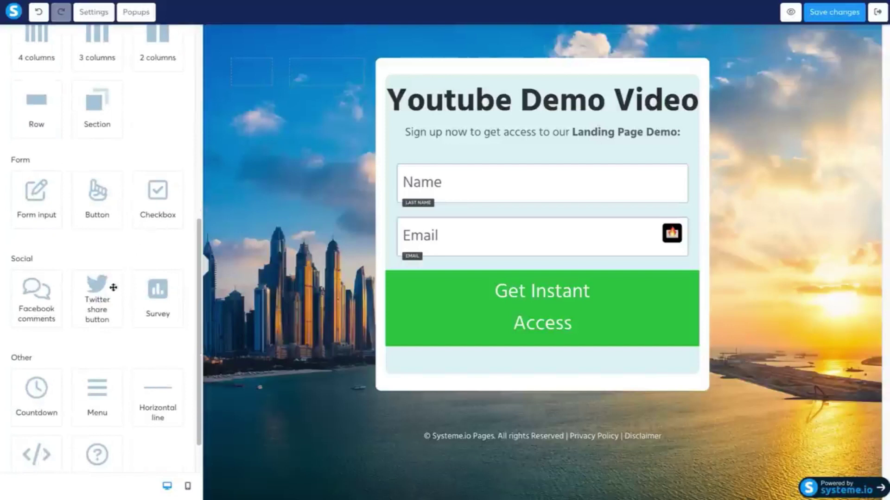
scroll(126, 290, down, 1)
scroll(143, 290, up, 10)
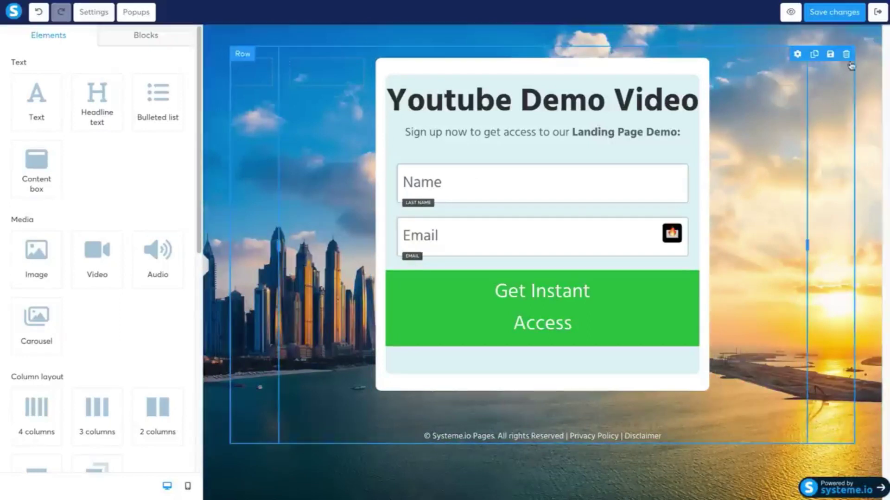
- Save the squeeze page changes and view it in preview mode
click(842, 14)
click(779, 13)
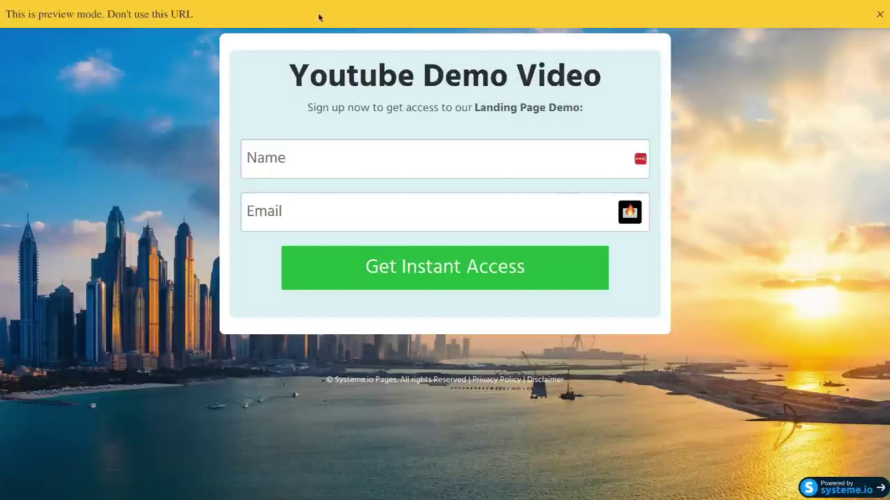
click(880, 16)
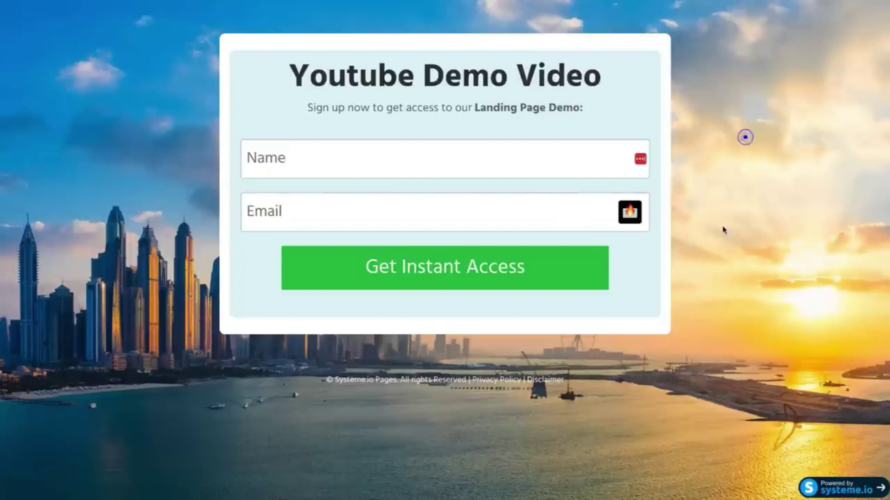
- Inspect the previewed form's title, then return to the page editor
triple_click(284, 75)
click(683, 125)
key(ctrl+w)
- Exit the page editor and go to Emails > Campaigns
click(504, 188)
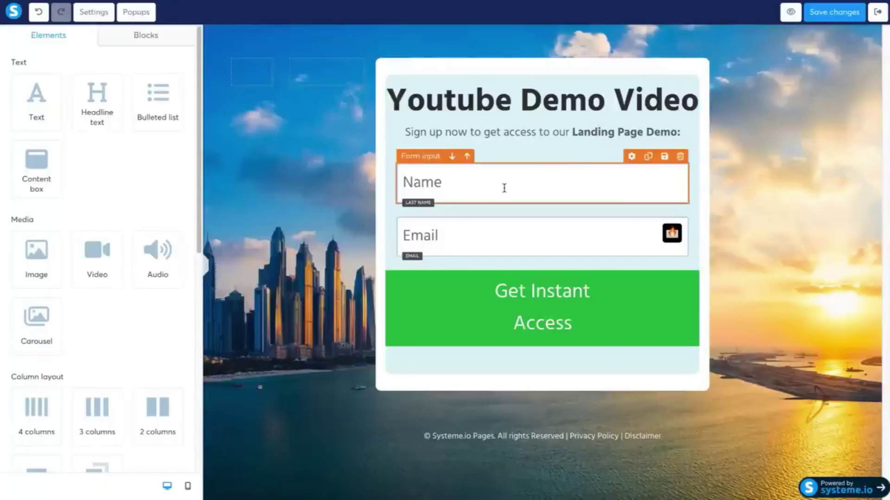
click(877, 12)
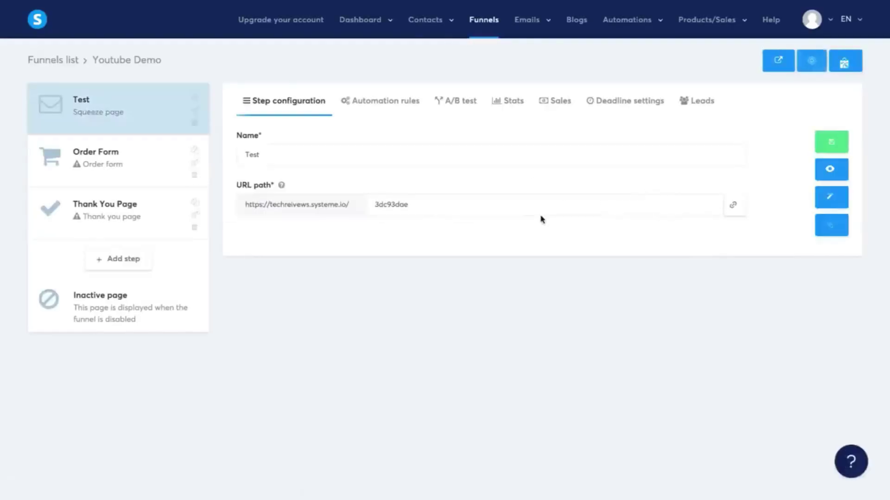
mouse_move(526, 21)
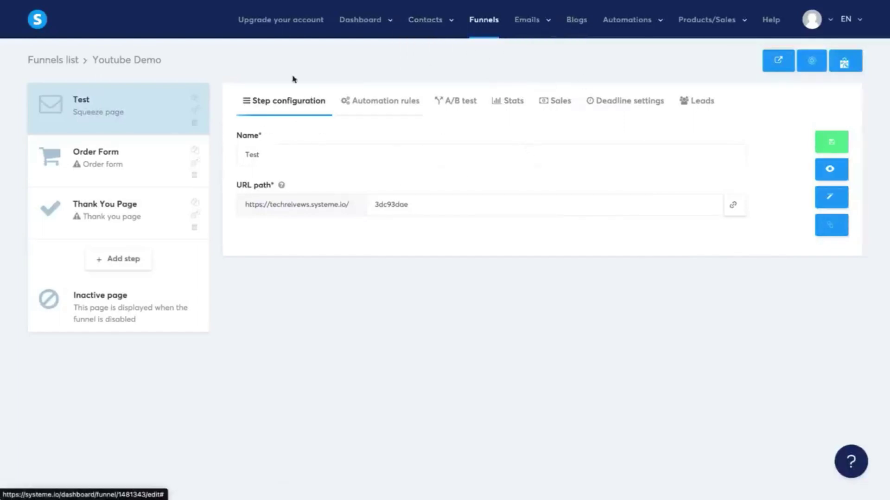
click(522, 99)
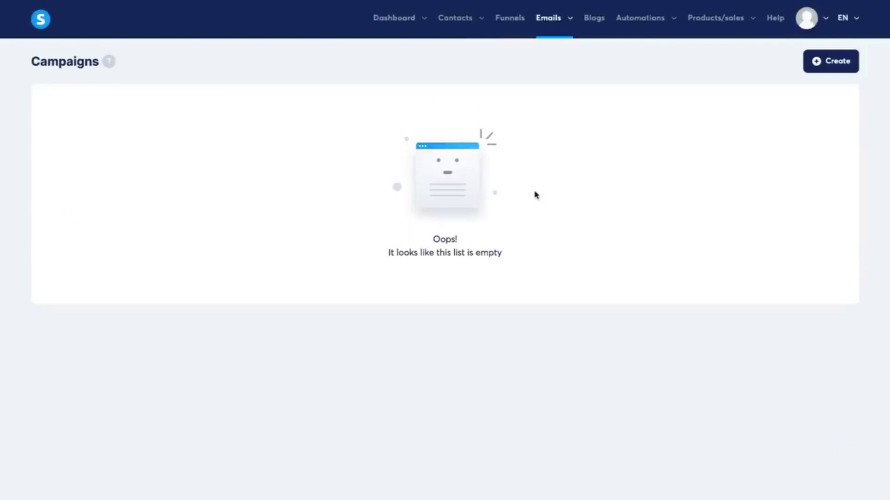
- Create a new email campaign named 'Youtube Demo'
click(823, 70)
click(421, 206)
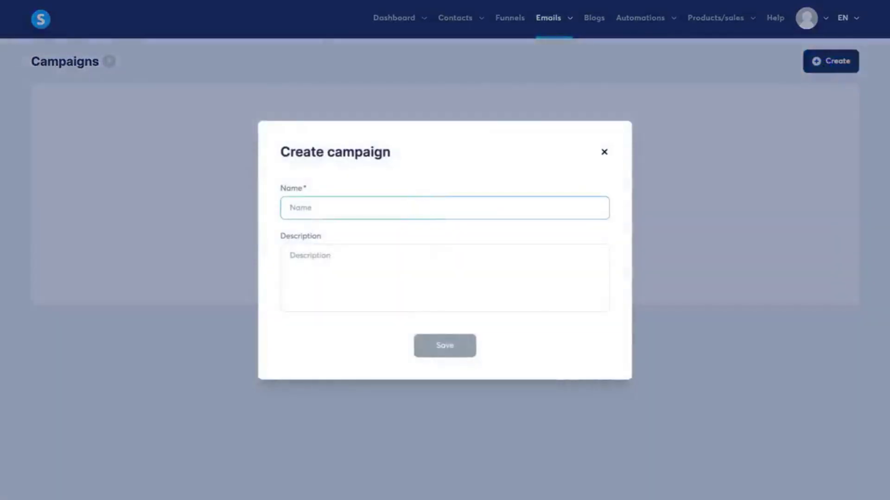
text(Youtube Demo)
click(446, 338)
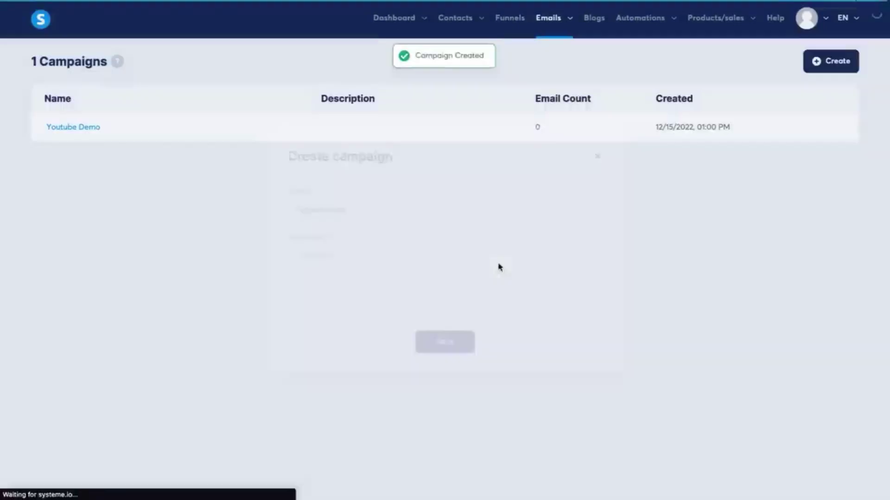
- Open the Youtube Demo campaign and start adding a new email
click(84, 126)
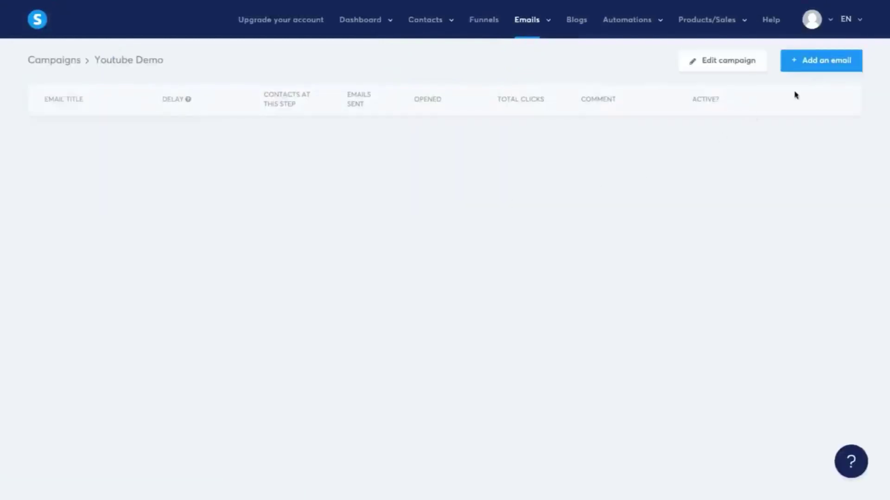
click(837, 68)
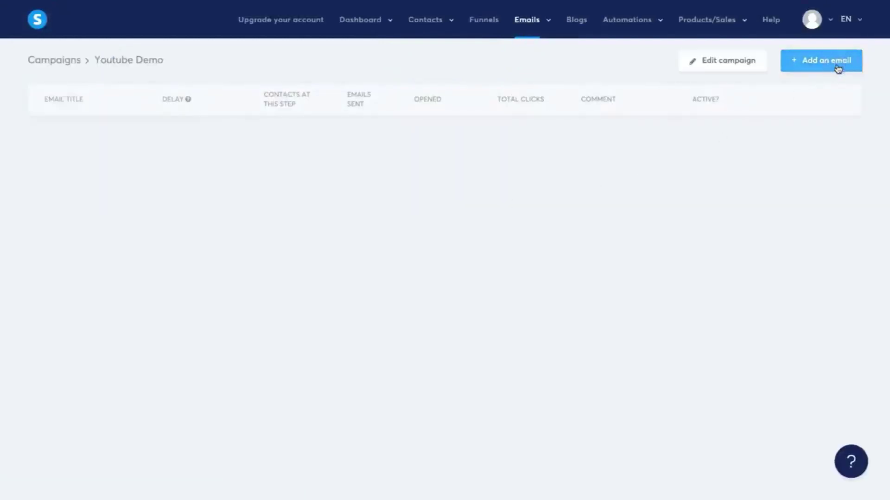
click(823, 61)
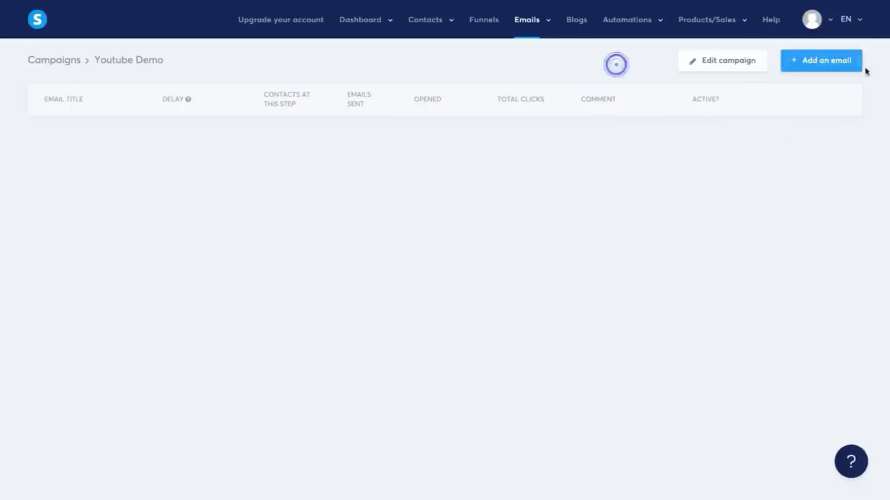
click(823, 70)
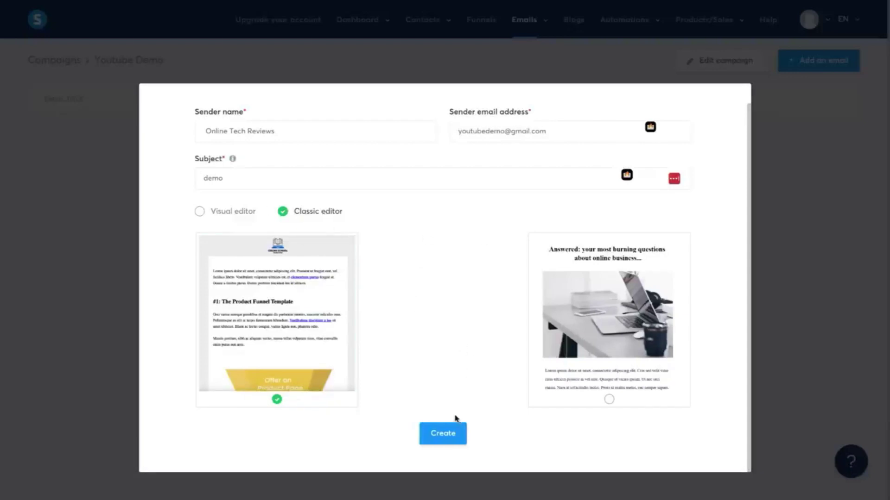
- Create the 'demo' email using the Classic editor and the first template
click(448, 432)
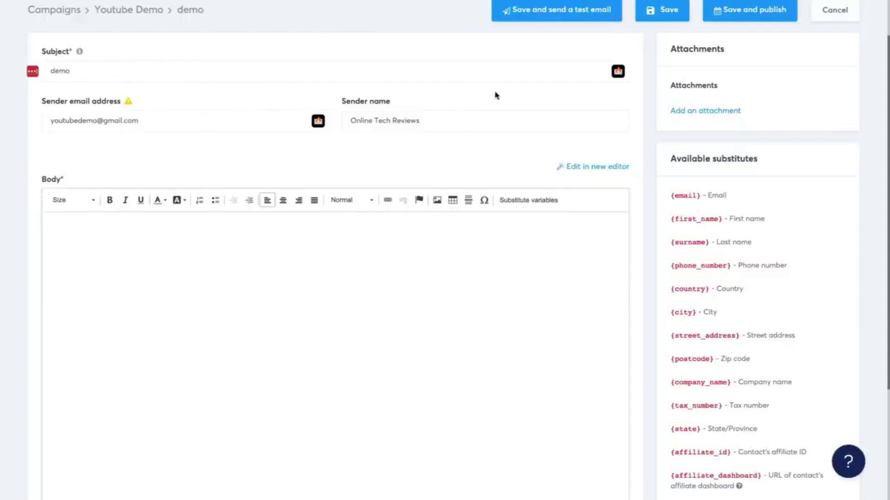
- Type the body: 'Hey,', the download-ready welcome line, LINK, 'Regards,' and NAME
click(223, 279)
scroll(304, 278, down, 2)
scroll(304, 278, up, 2)
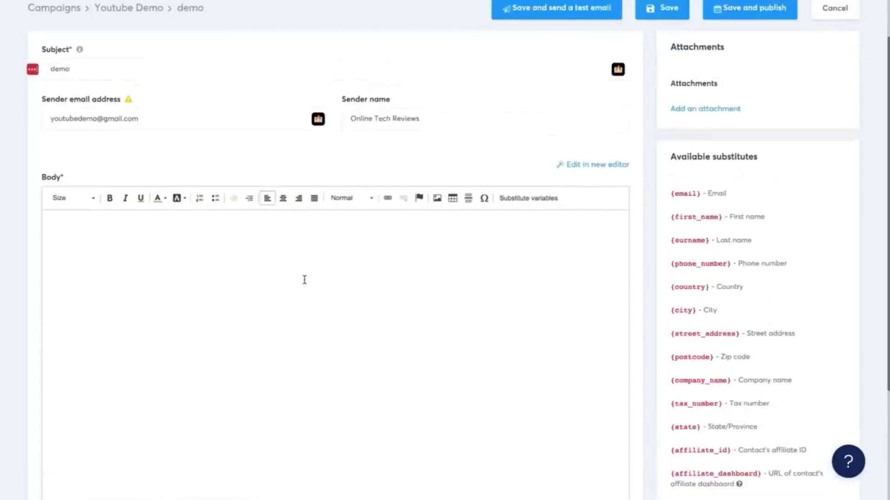
scroll(304, 278, up, 1)
scroll(338, 280, down, 1)
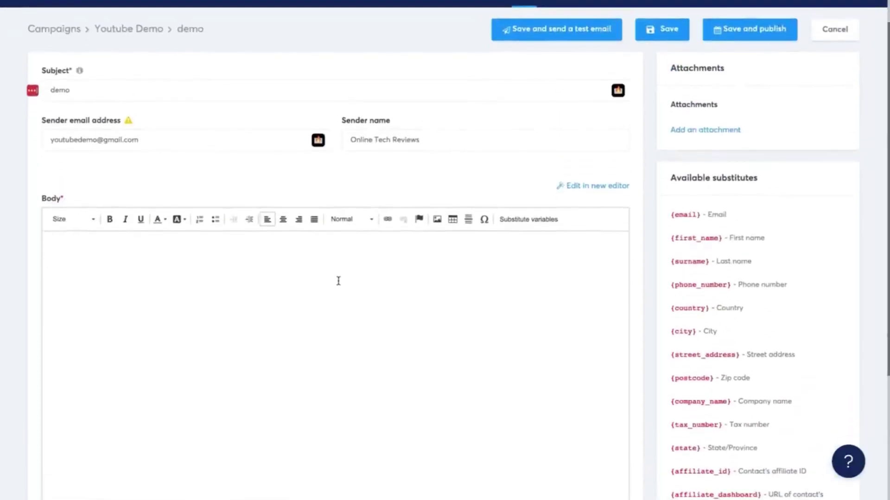
text(Hey,)
key(Return)
key(Return)
text(Welcome to my email list, your download is ready below..)
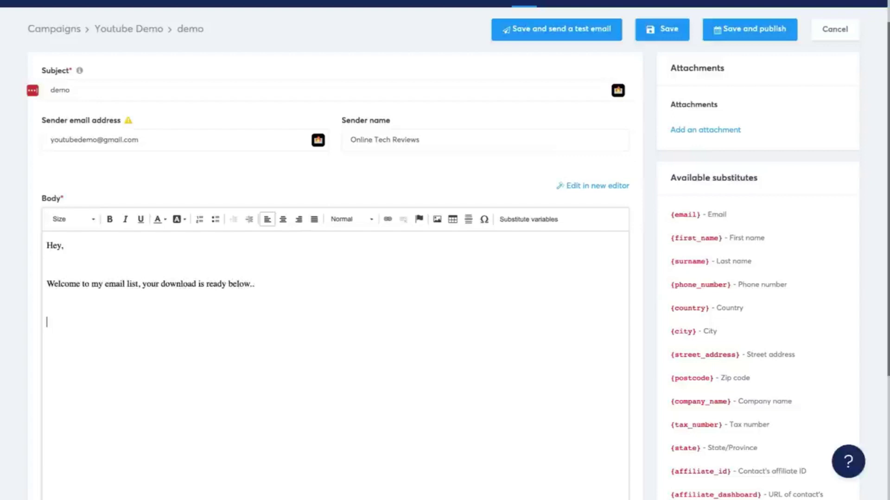
text(  LINK...  Regards,)
key(Return)
text(NAME)
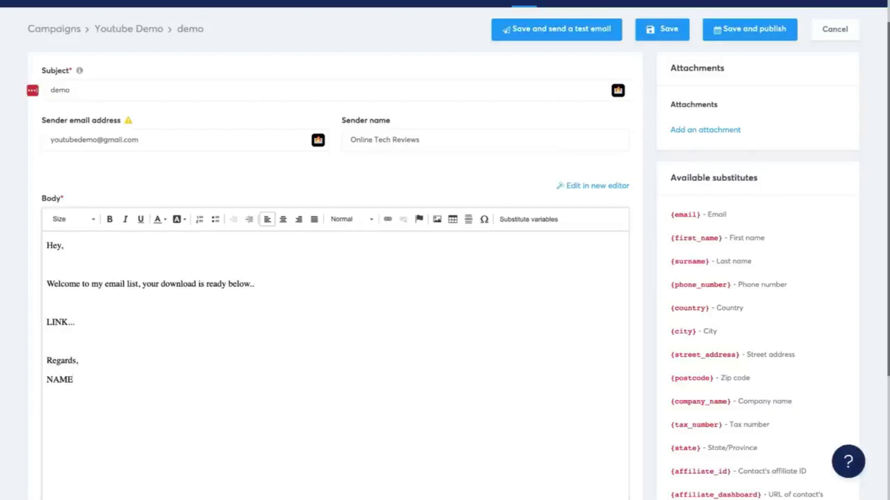
- Copy the {first_name} substitute and paste it after 'Hey' in the greeting
triple_click(61, 246)
drag(723, 238, 670, 239)
key(ctrl+c)
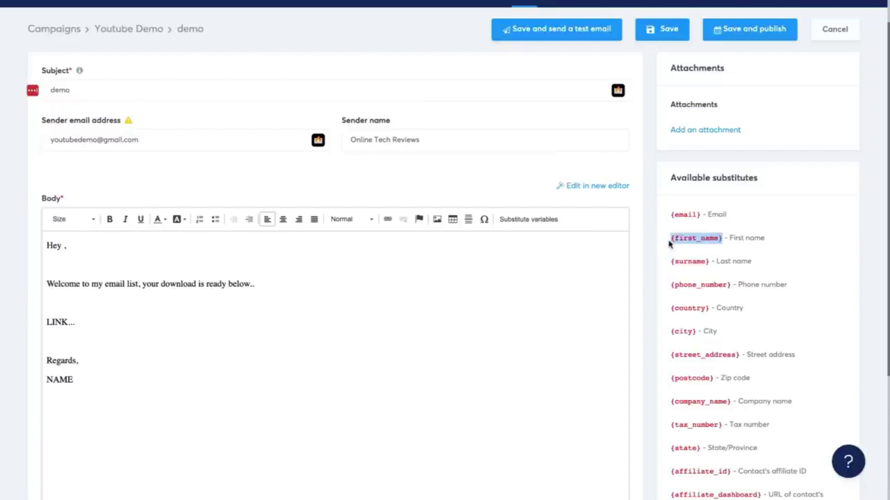
click(64, 245)
key(ctrl+v)
drag(115, 245, 64, 246)
click(236, 248)
scroll(354, 267, down, 2)
scroll(355, 267, up, 3)
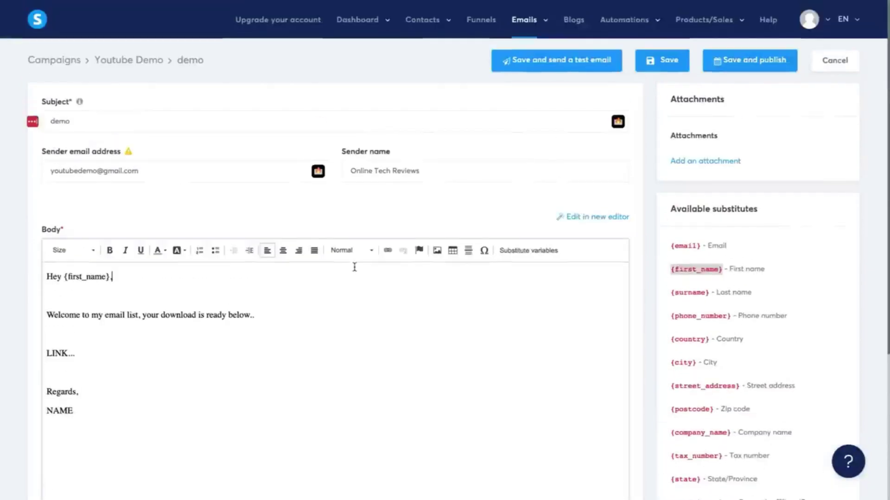
scroll(519, 332, down, 4)
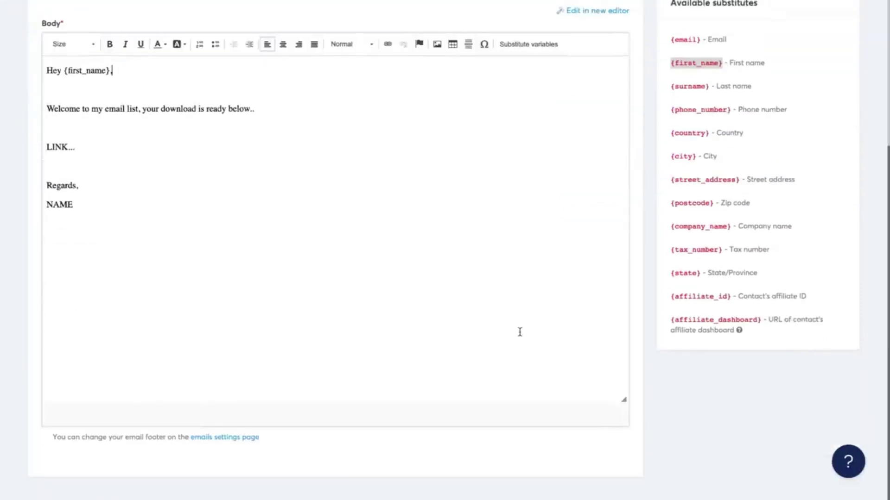
scroll(519, 332, up, 5)
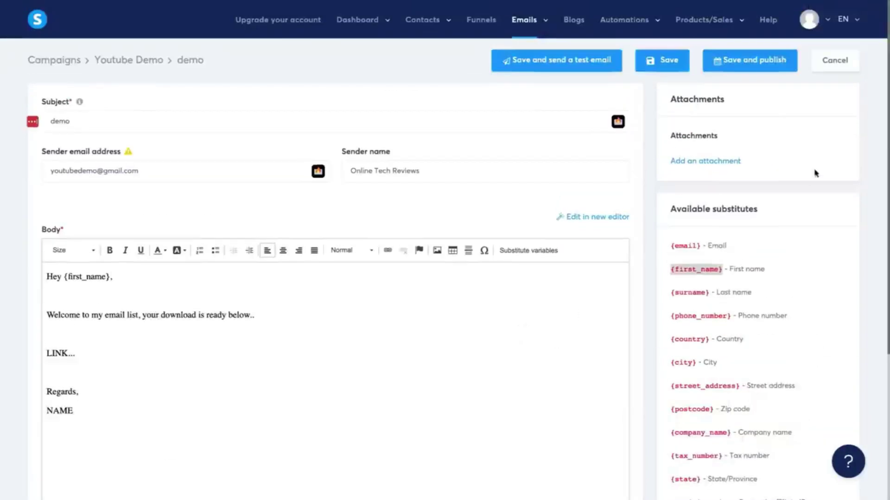
- Publish the demo email with a 1-minute delay before sending
click(751, 64)
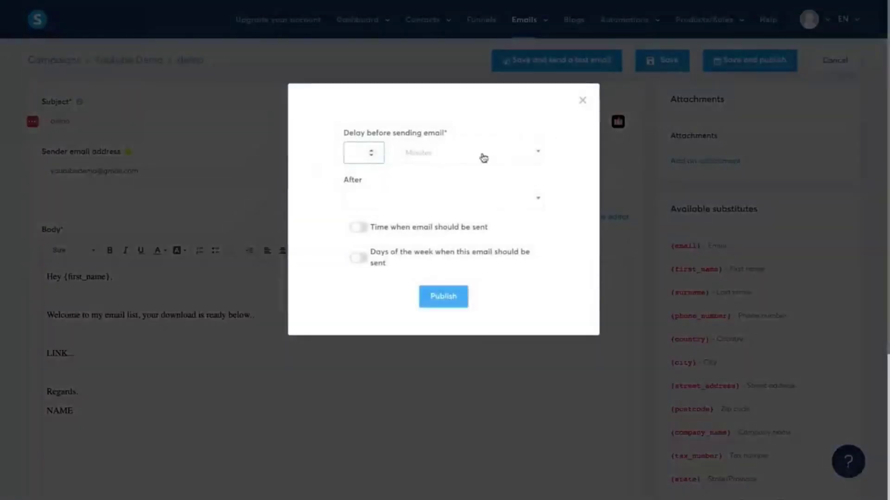
click(351, 153)
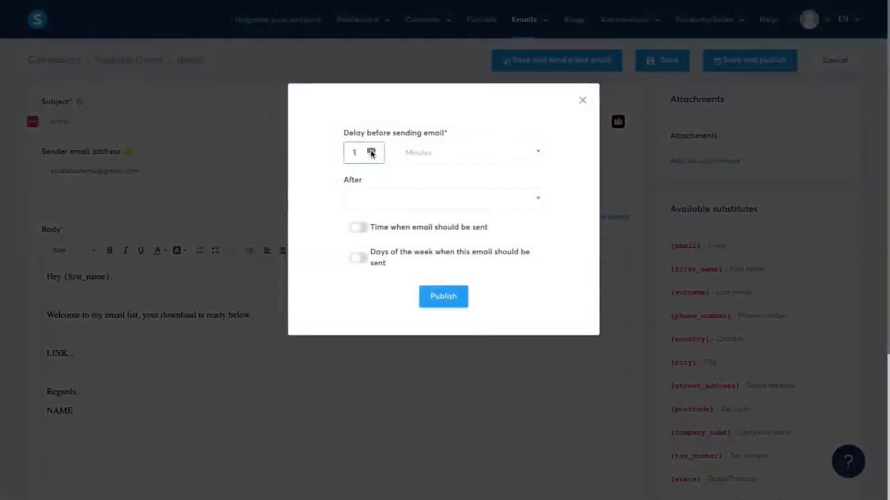
click(502, 202)
click(505, 189)
click(453, 295)
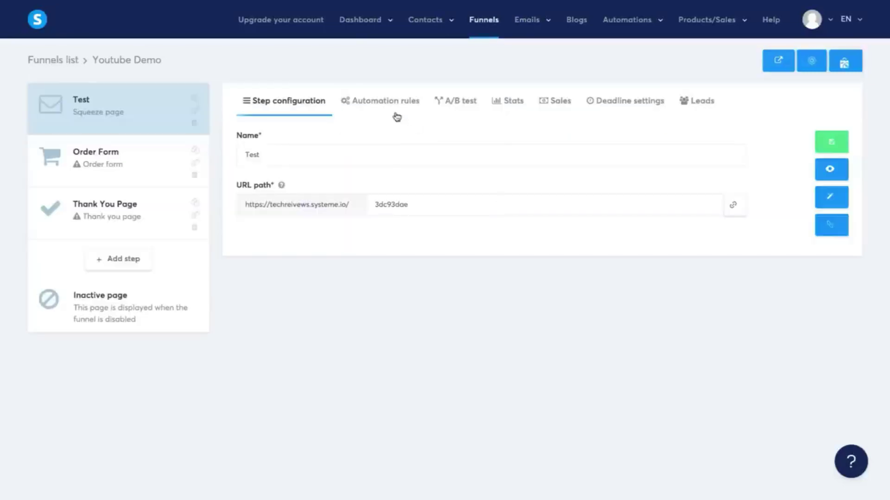
- Create a new automation rule on the Test squeeze page triggered by form subscription
click(396, 114)
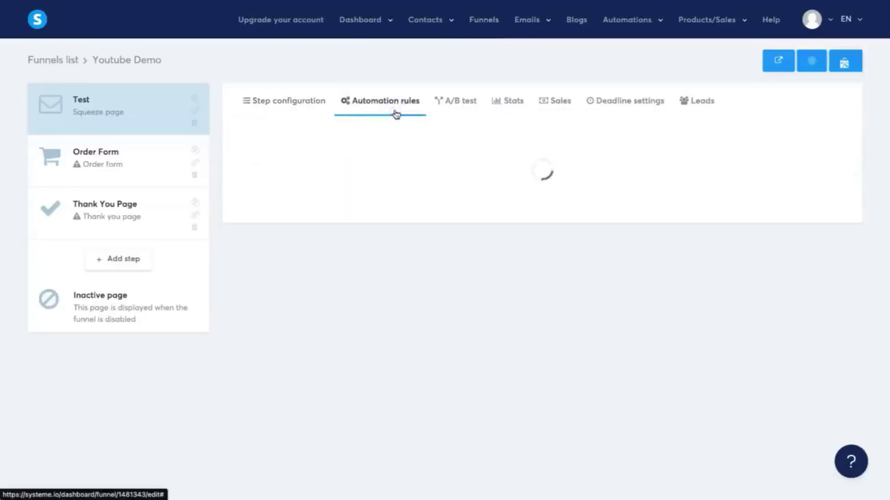
click(833, 145)
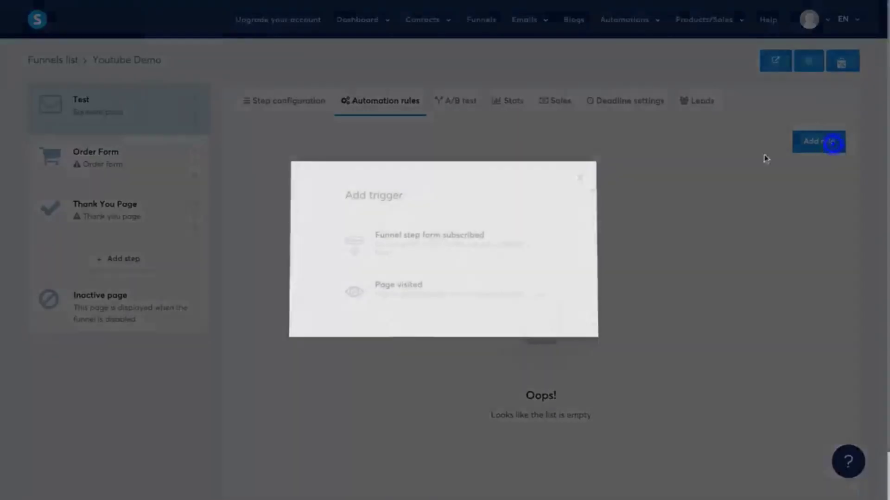
click(481, 239)
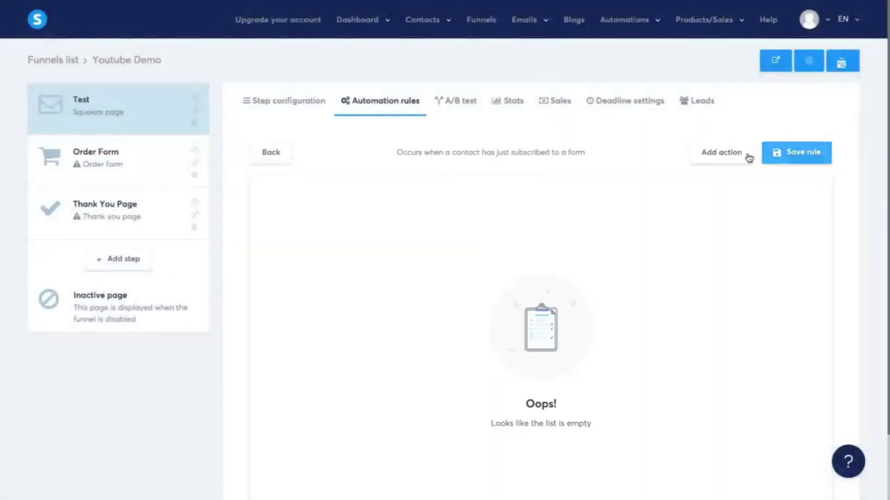
- Make the rule subscribe contacts to the Youtube Demo campaign, save it, and reopen the page editor
click(733, 153)
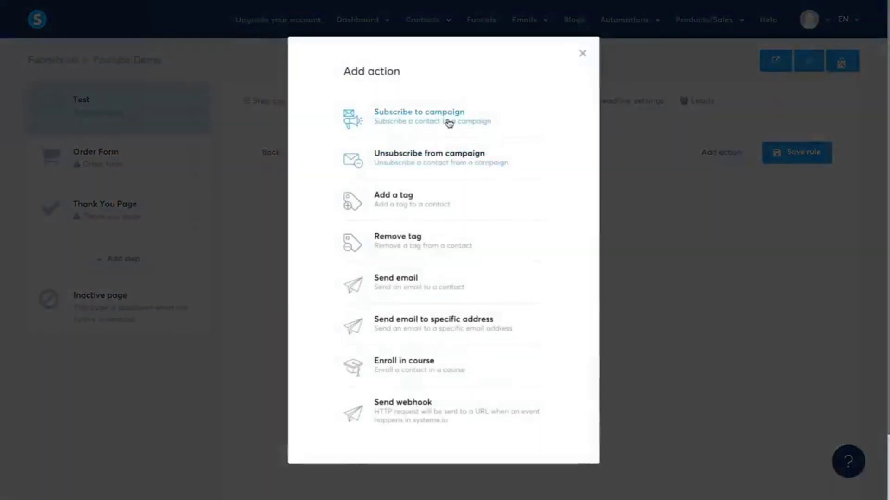
click(449, 121)
click(616, 214)
click(567, 261)
click(807, 158)
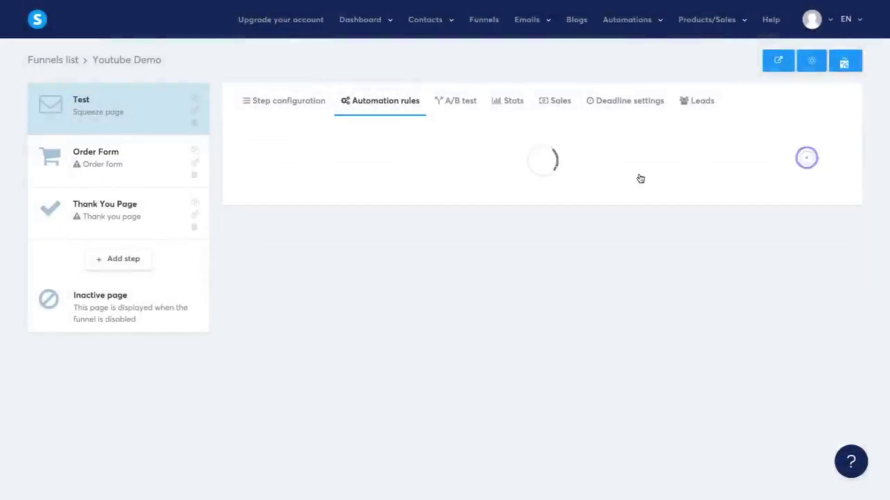
click(283, 101)
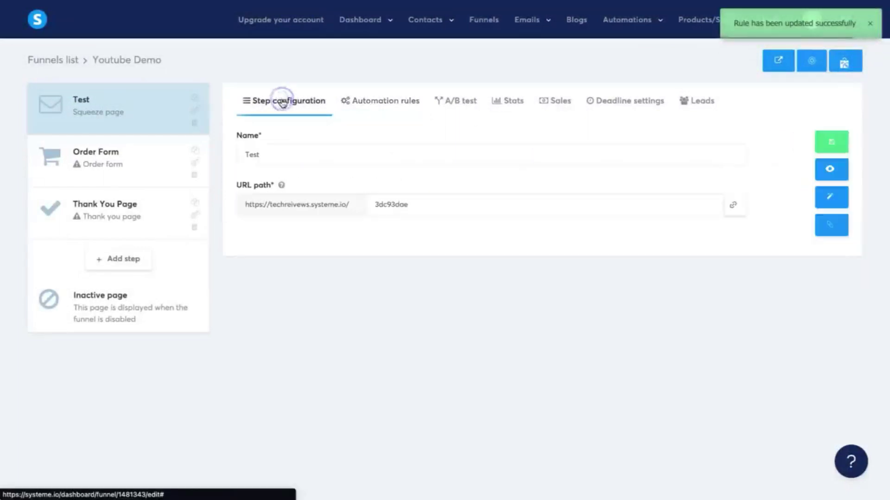
click(836, 199)
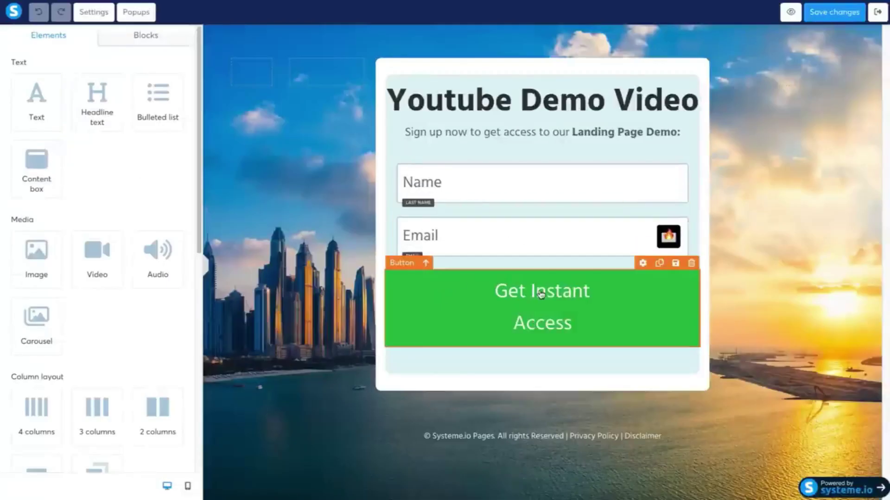
- Set the Get Instant Access button's action to Send form, save the page, and exit the editor
click(541, 294)
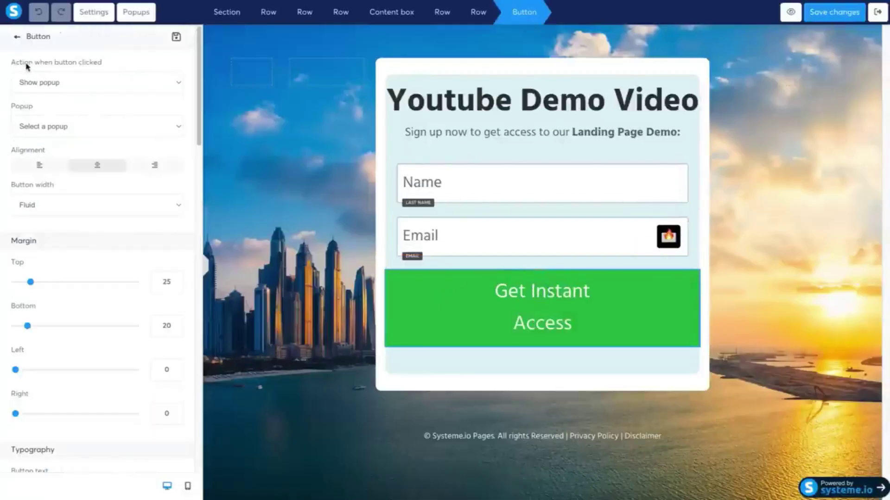
click(130, 82)
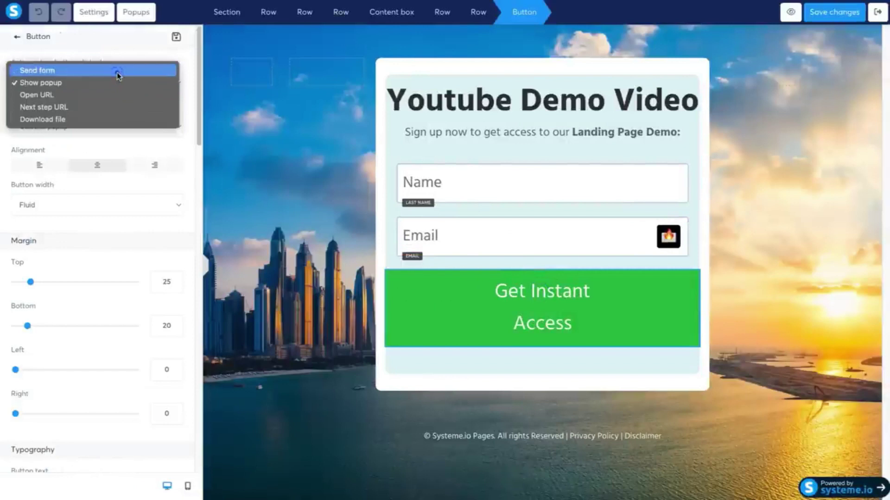
click(118, 71)
click(855, 18)
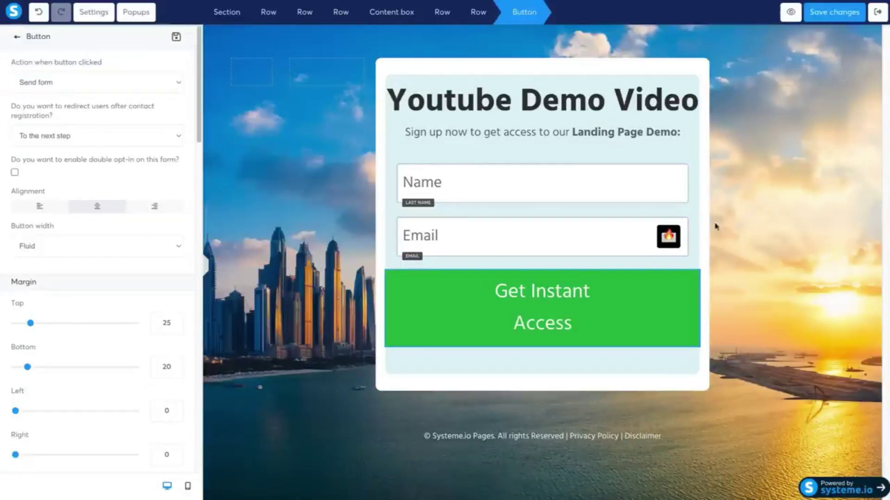
click(877, 12)
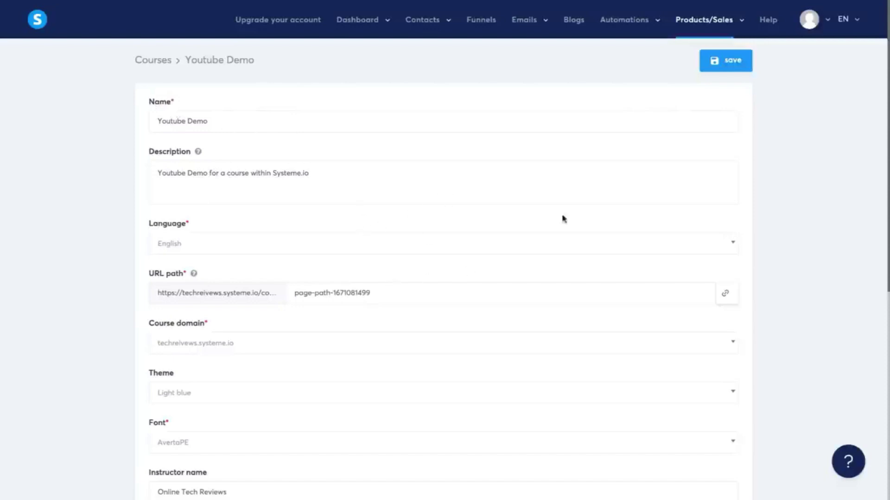
- Save the Youtube Demo course settings and add a first module named 'DEmo'
click(718, 69)
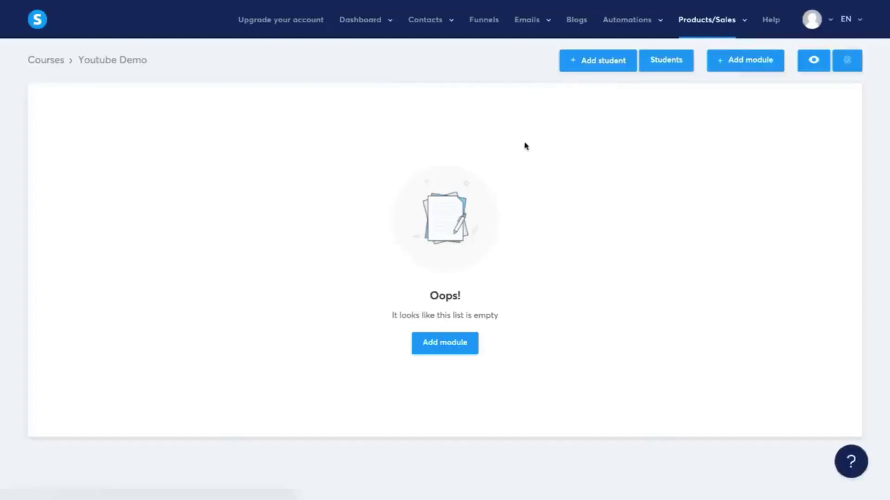
click(458, 349)
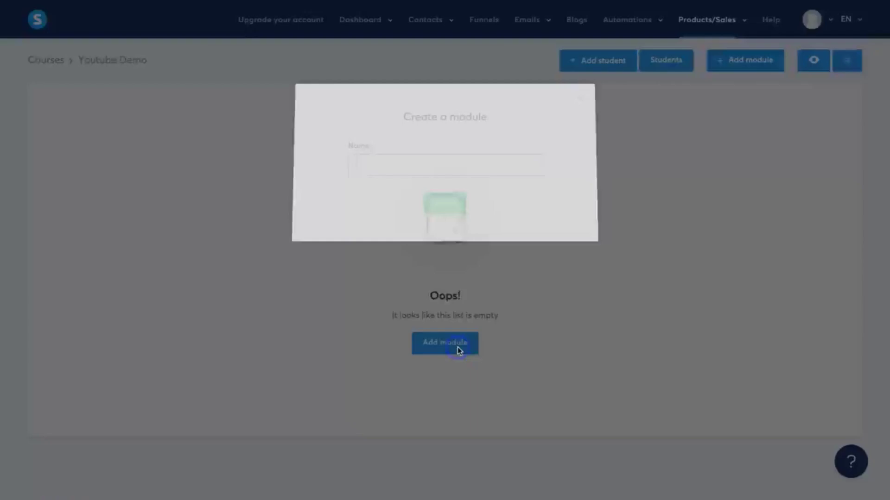
text(Demo)
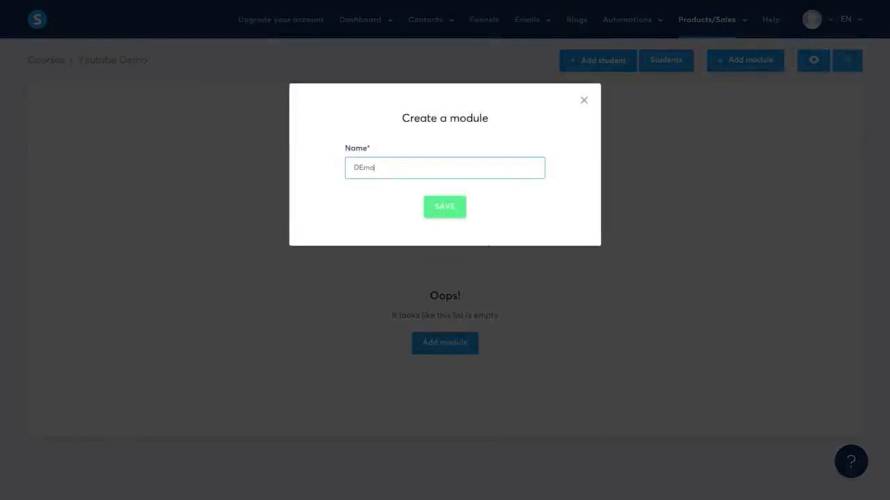
click(449, 209)
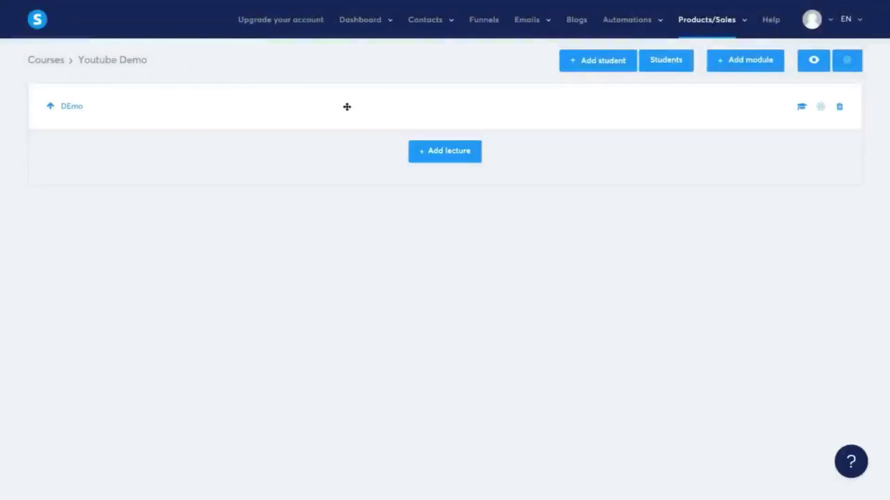
- Create a lecture named 'Demo' in the DEmo module using the default first template
click(475, 147)
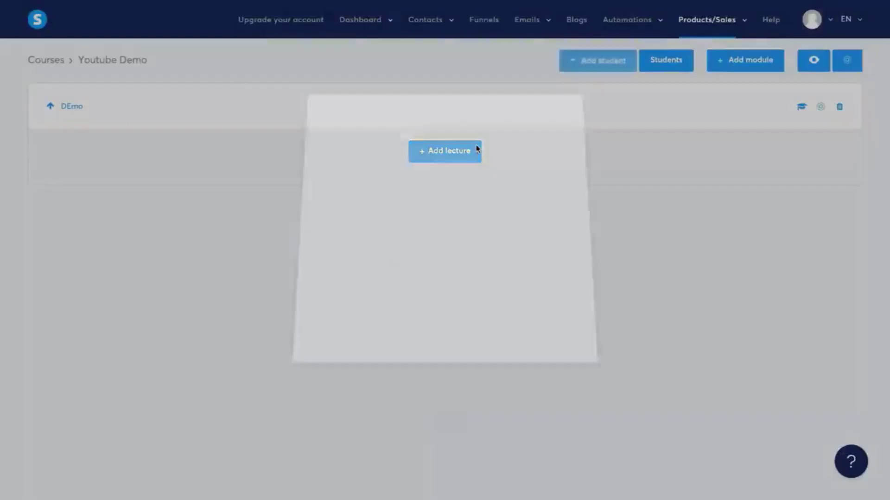
click(475, 165)
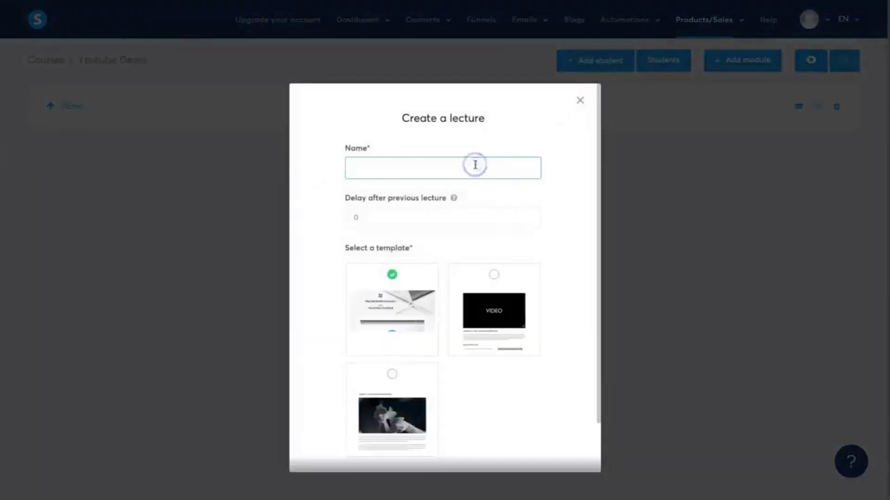
scroll(467, 311, down, 2)
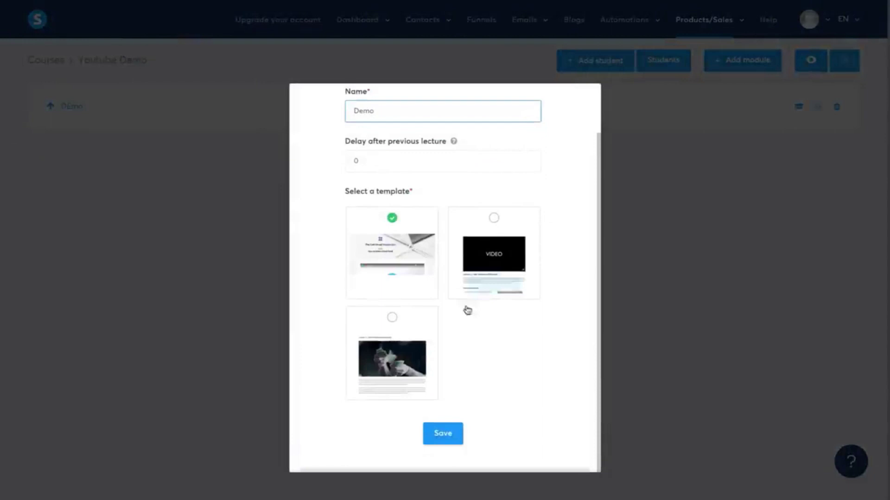
mouse_move(410, 296)
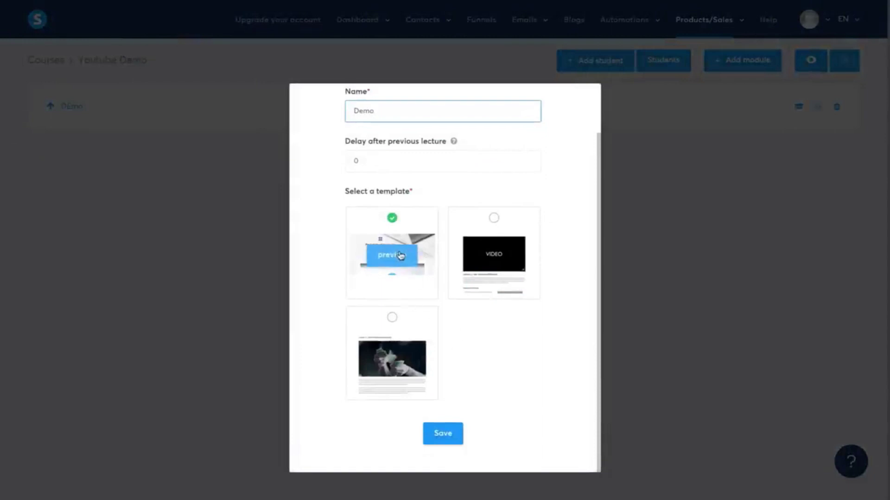
click(450, 431)
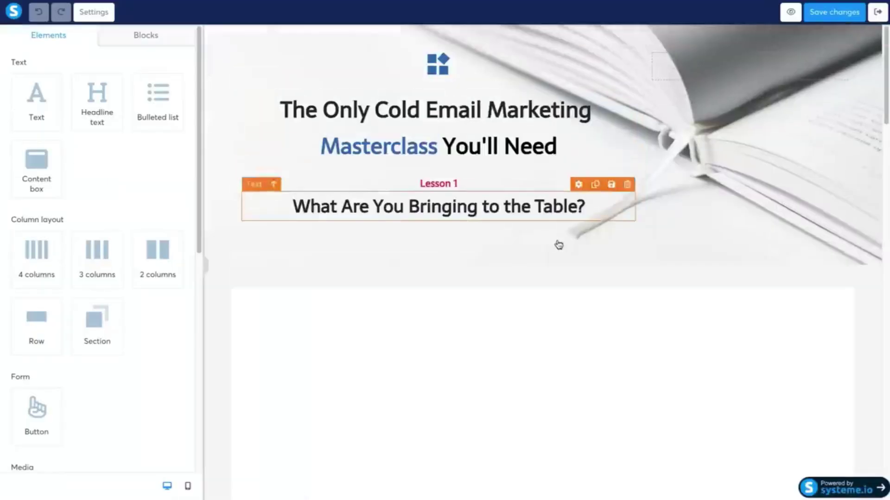
- Delete the paragraph under 'Cold Emails Work, Here's How.' and save the Demo lecture page
scroll(574, 286, down, 10)
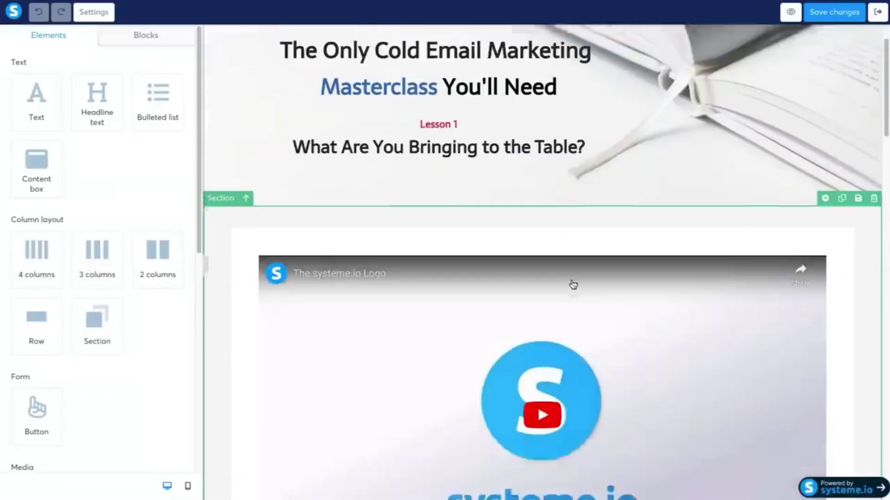
scroll(574, 285, down, 15)
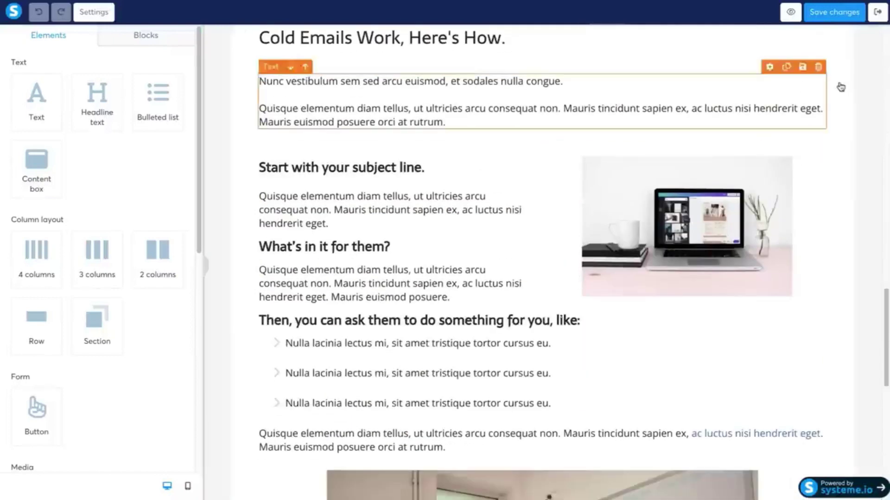
click(818, 67)
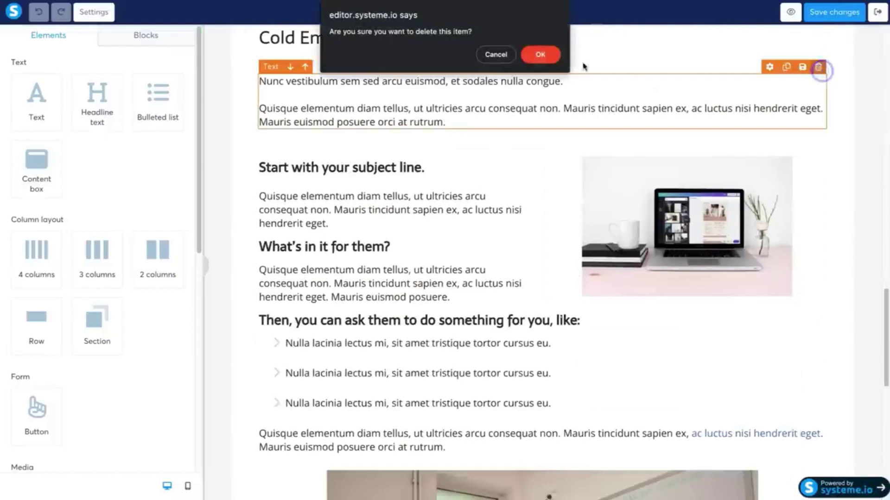
click(542, 55)
click(424, 136)
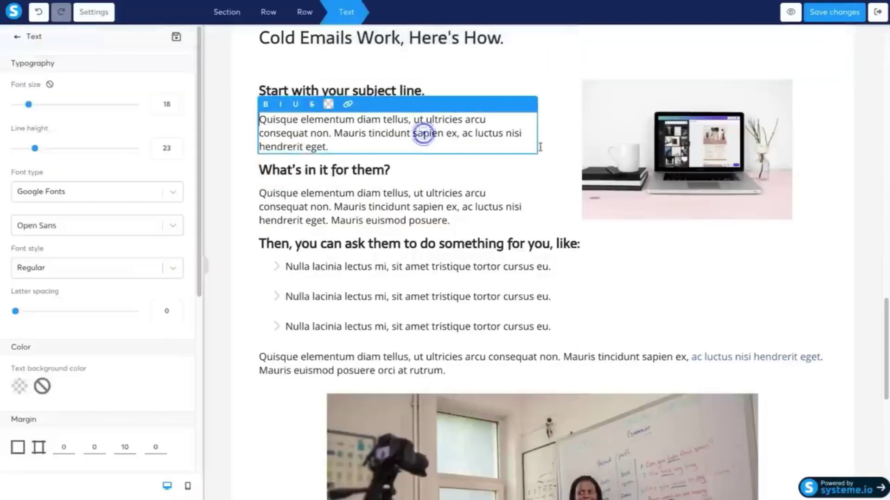
scroll(326, 162, up, 15)
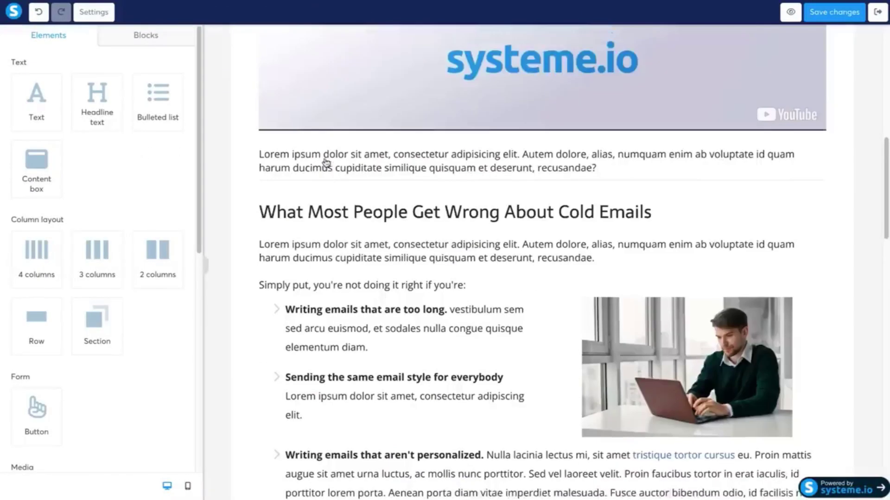
scroll(604, 250, down, 20)
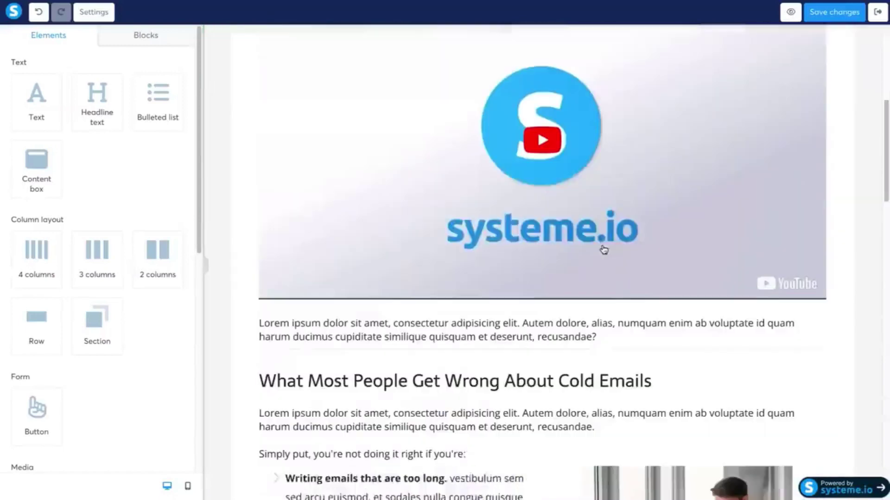
scroll(605, 249, down, 4)
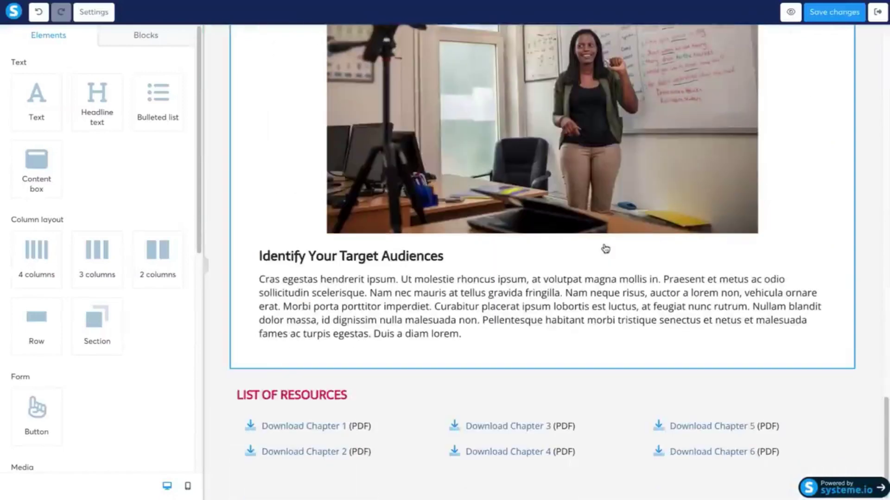
scroll(603, 244, up, 20)
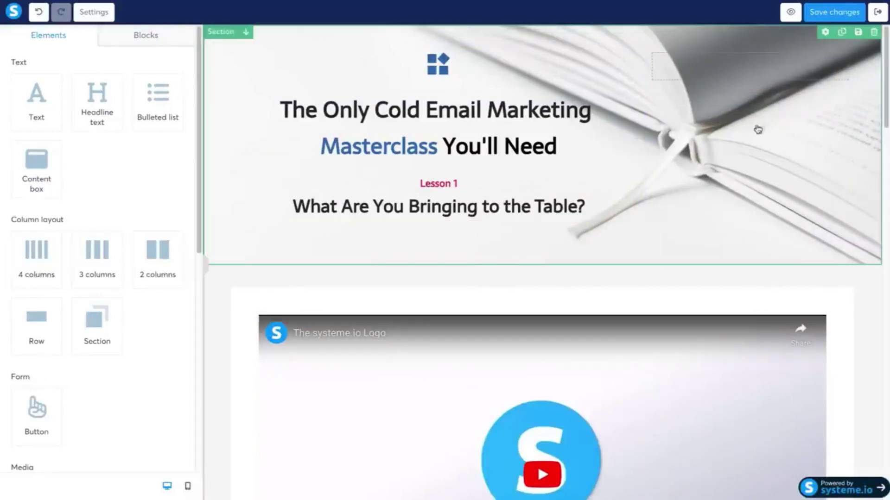
click(835, 12)
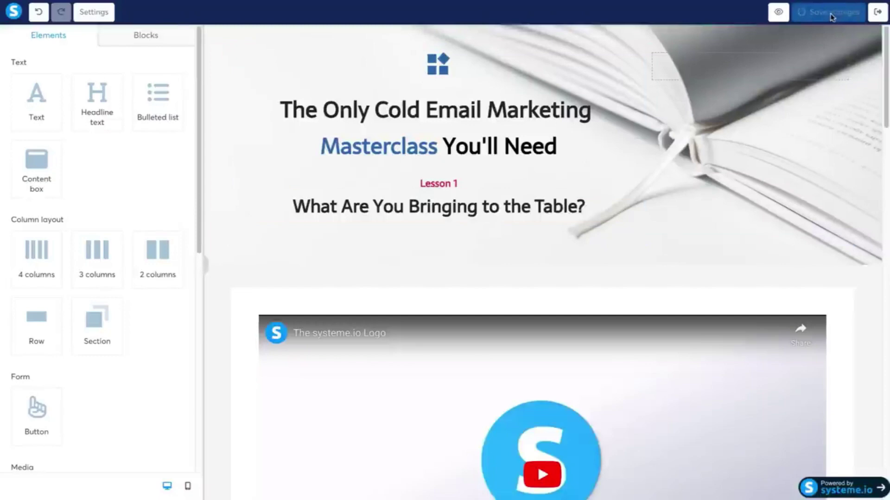
- Preview the Youtube Demo course as a visitor and inspect its log-in prompt
click(783, 18)
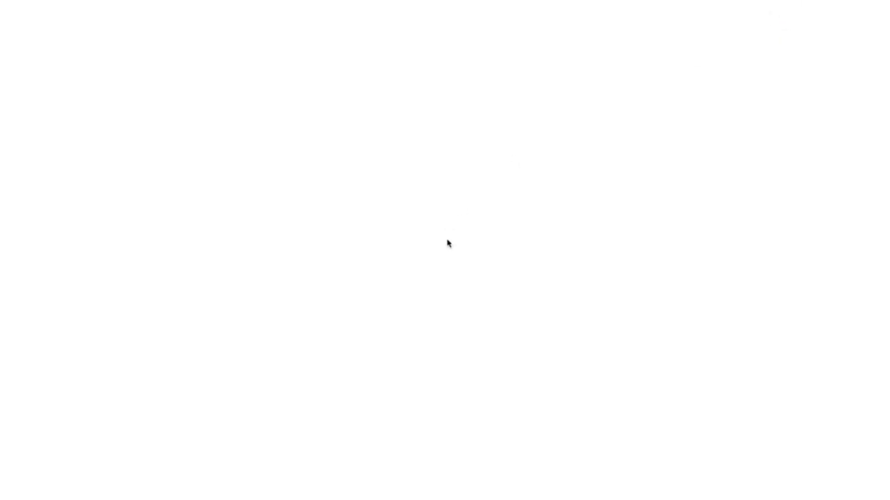
drag(516, 284, 629, 308)
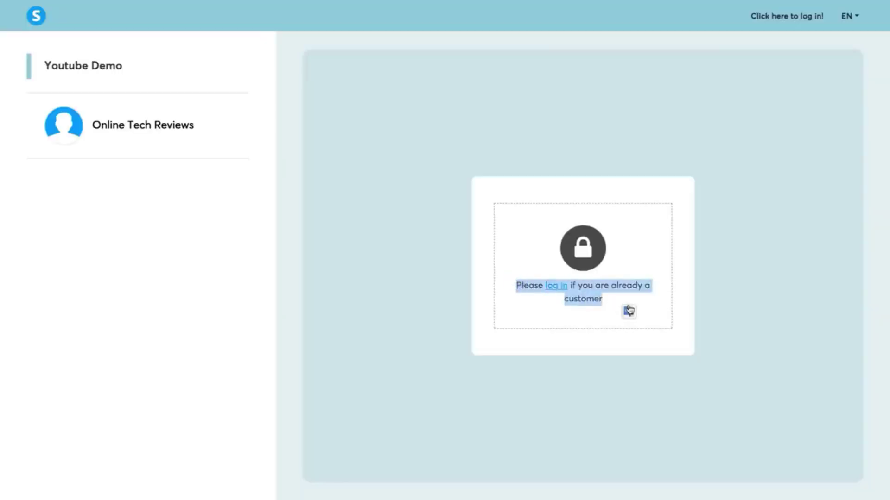
click(631, 299)
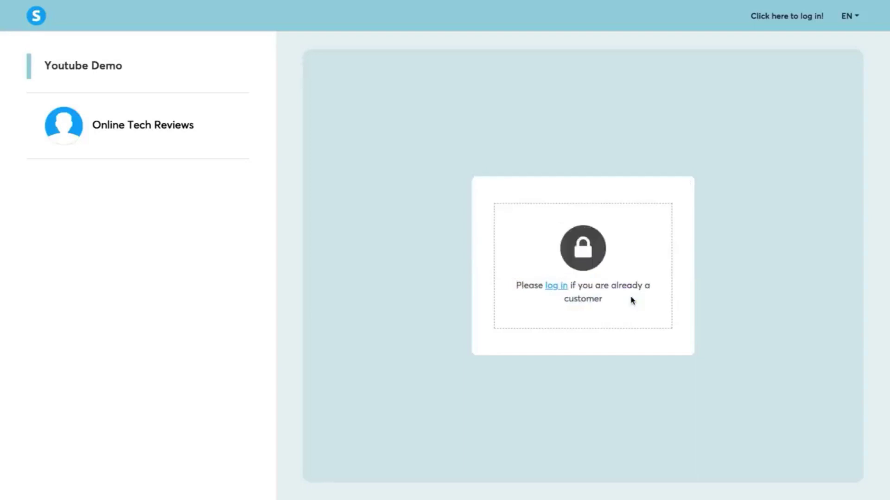